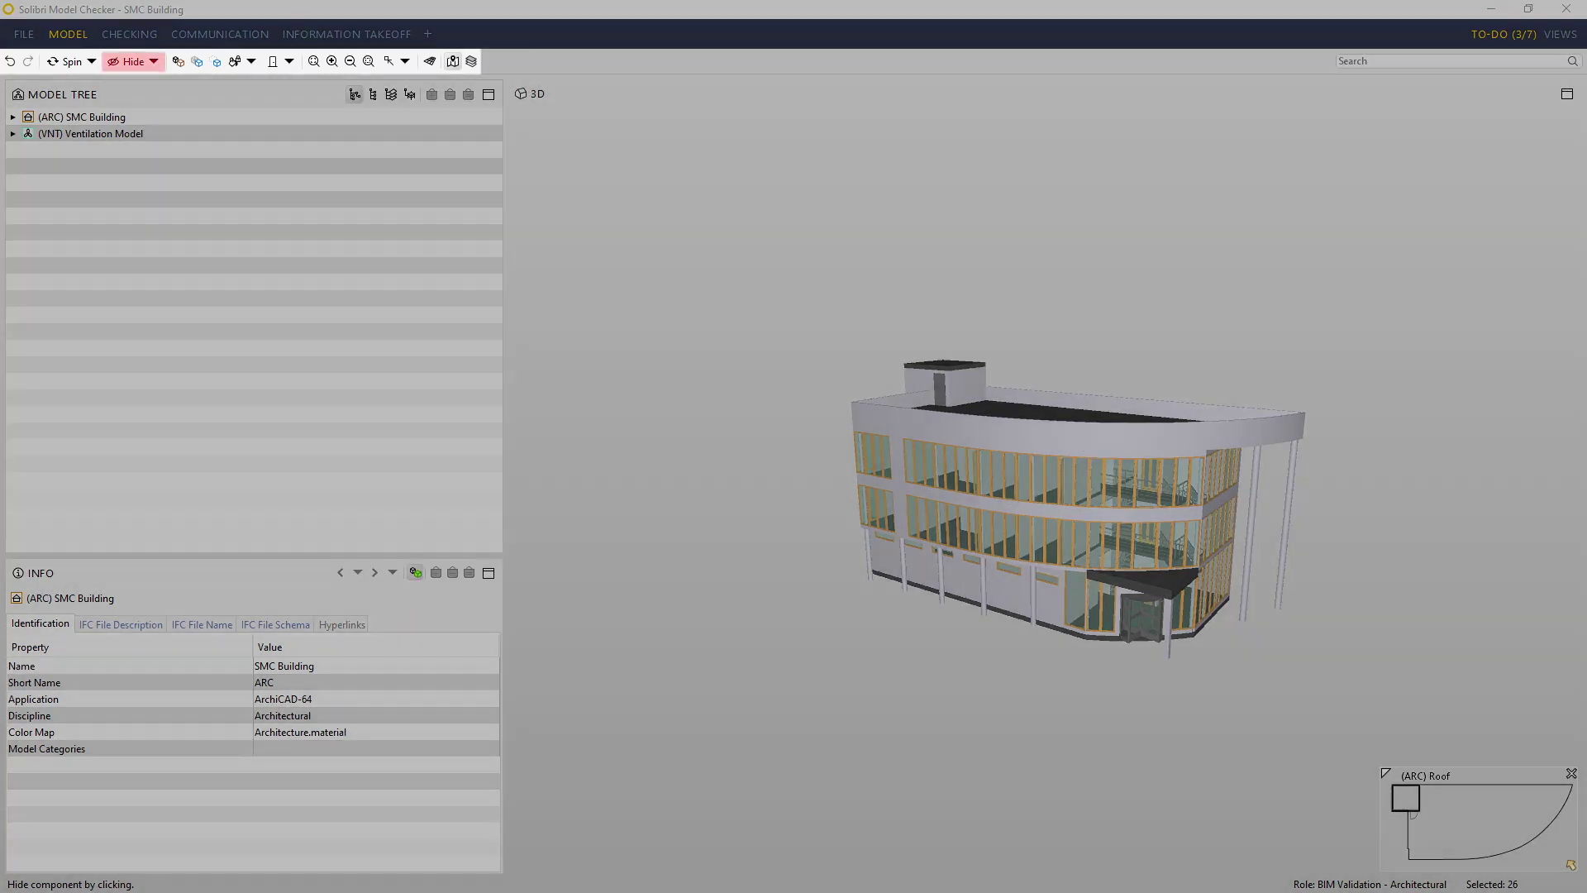
Switch the toolbar interaction tool from Hide to Sectioning
click(153, 63)
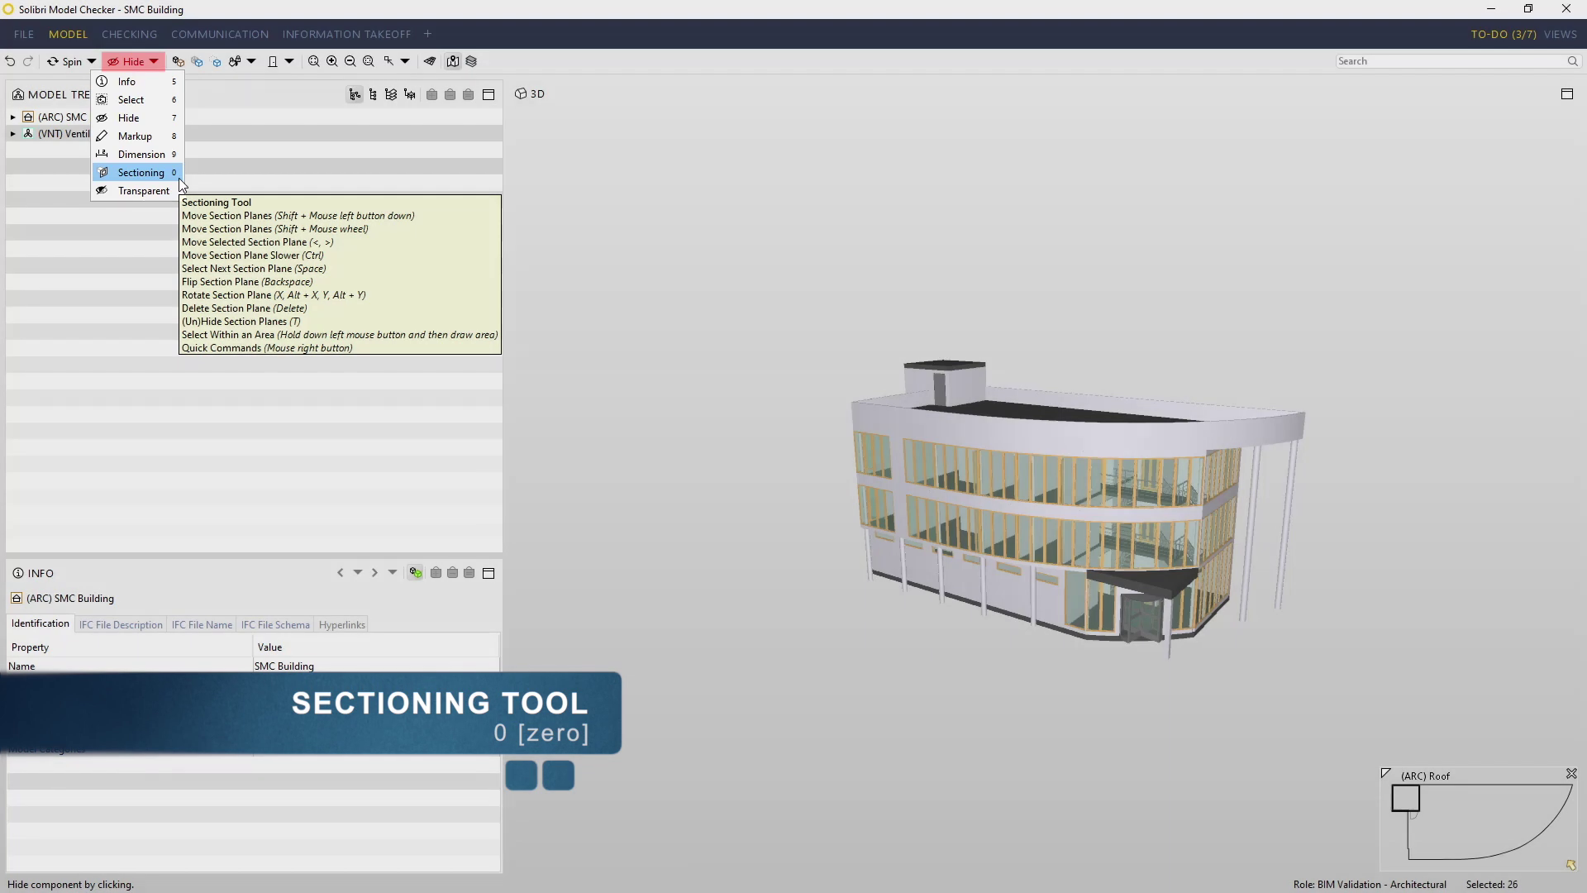
click(179, 179)
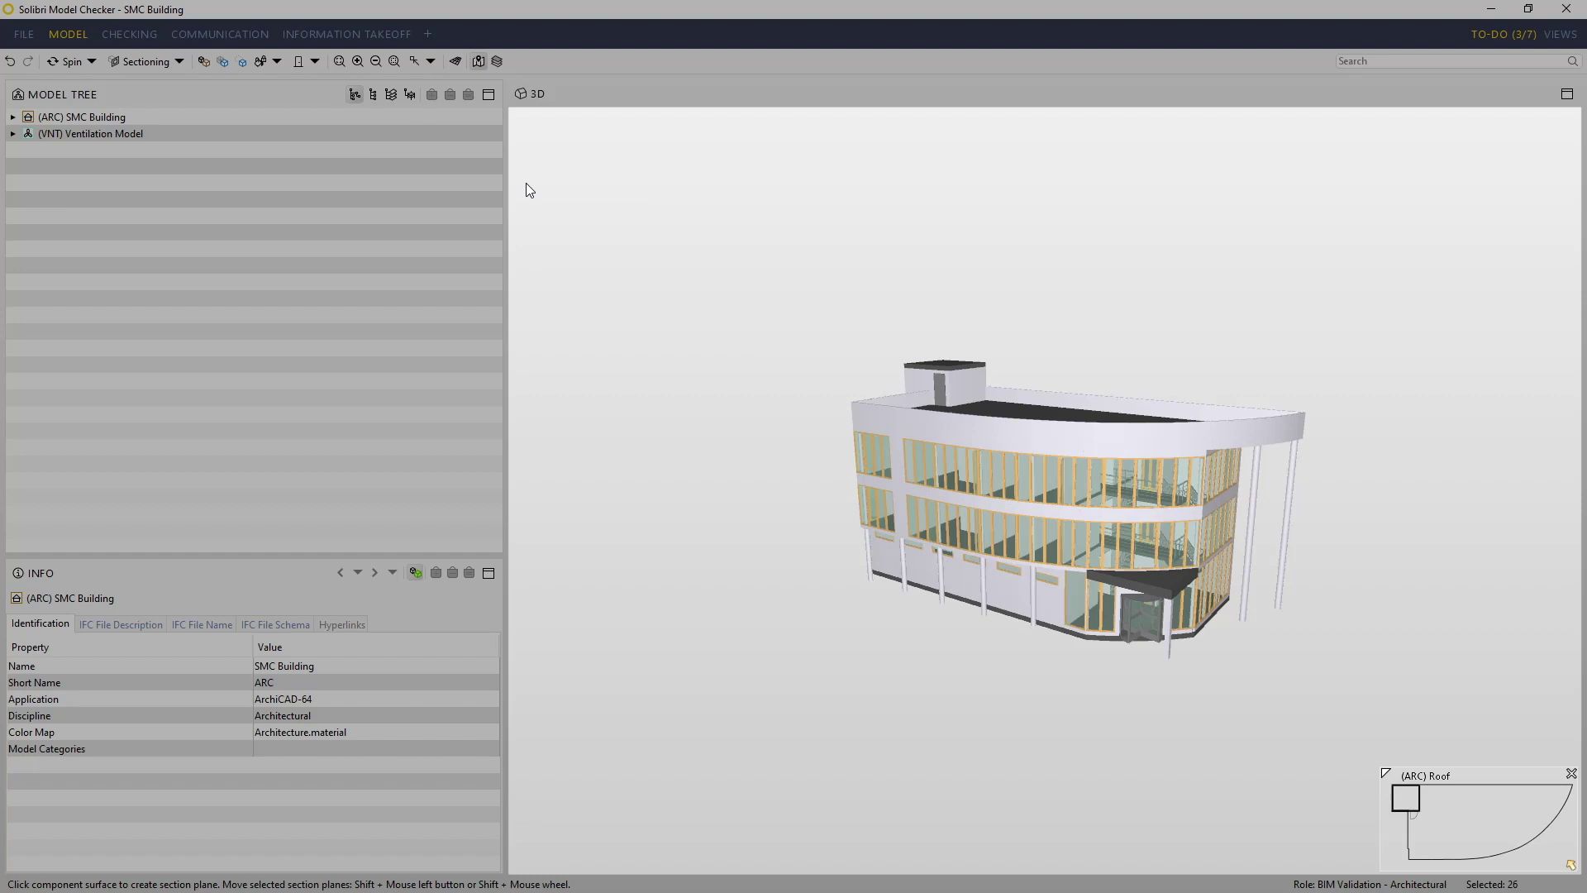
Place a section plane on the roof and lower it into the top floor to show its plan
click(1002, 411)
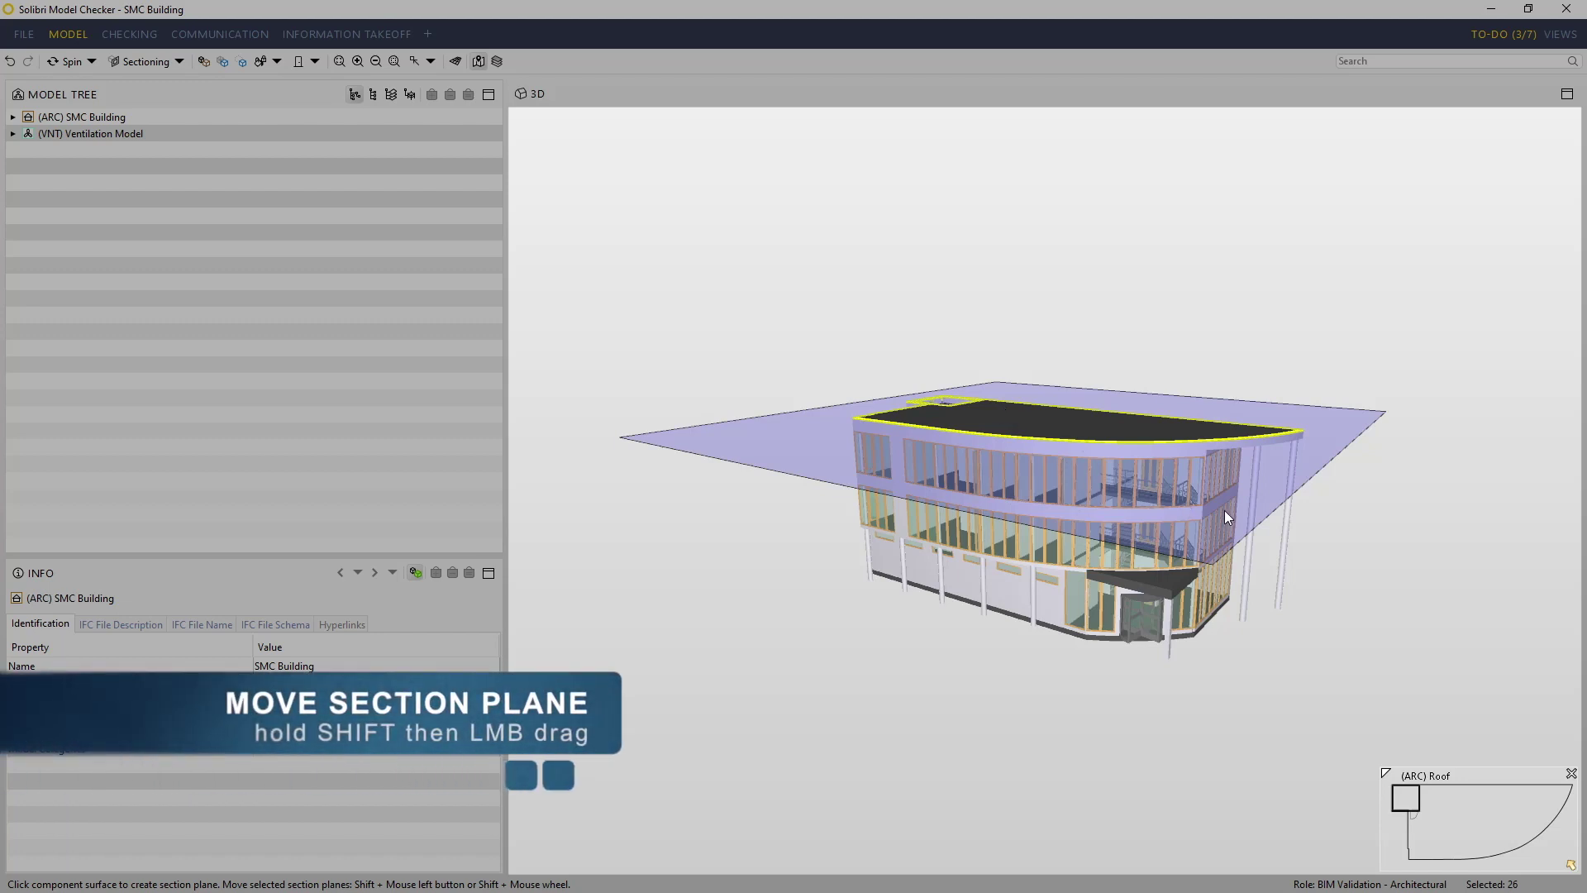
mouse_move(1223, 510)
shift+mouse_down()
mouse_move(1227, 626)
mouse_move(1202, 701)
shift+mouse_up()
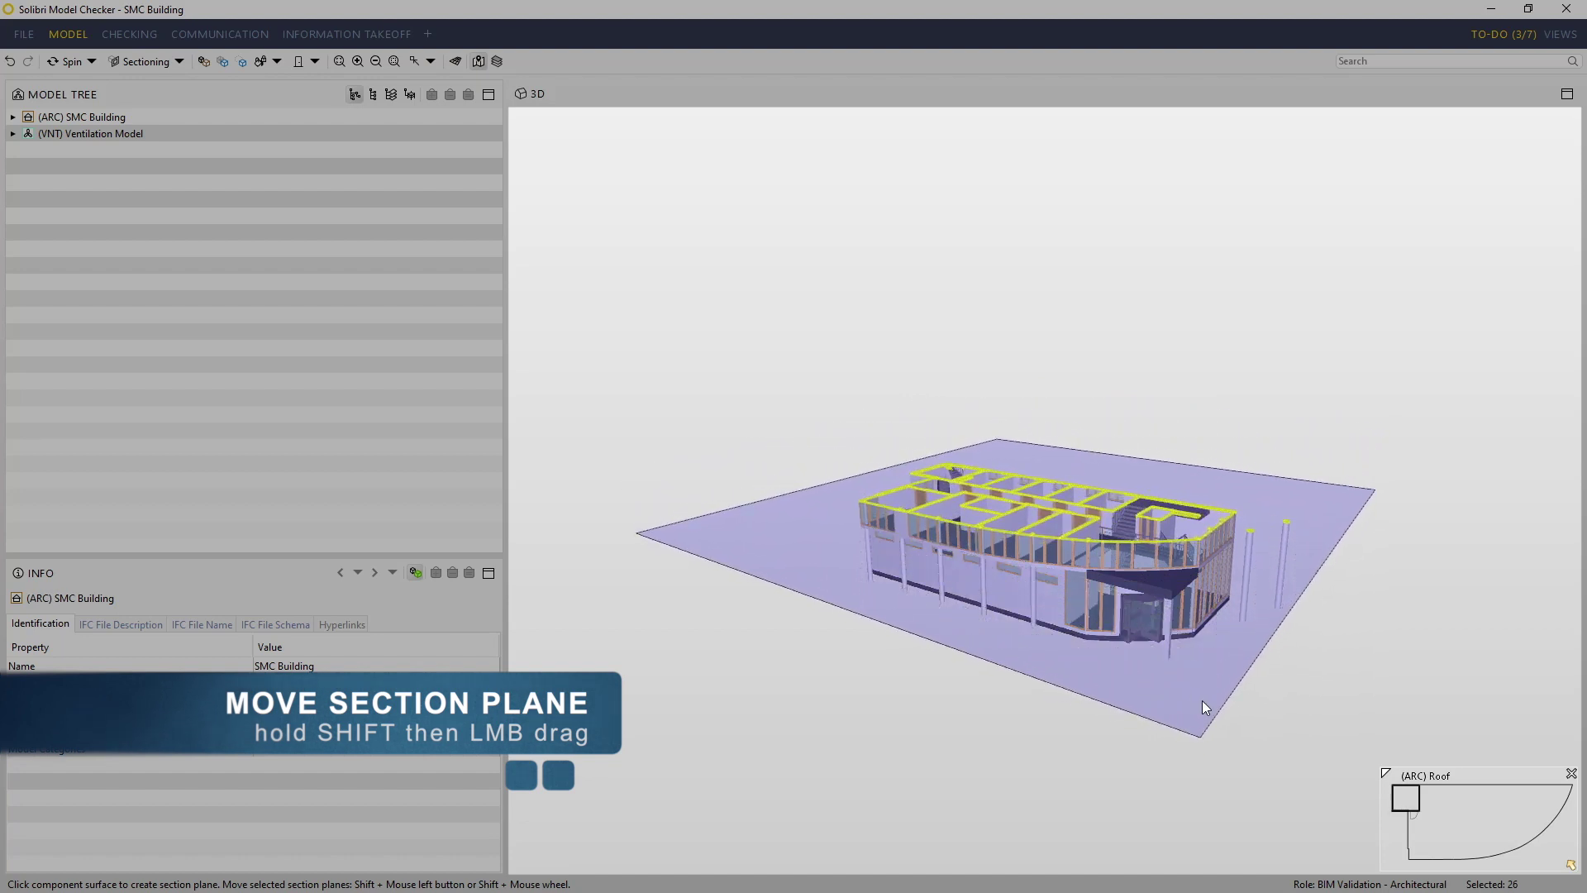
mouse_move(1040, 478)
mouse_down()
mouse_move(1042, 531)
mouse_move(1207, 727)
mouse_up()
scroll(1113, 629, up, 2)
scroll(1112, 628, up, 3)
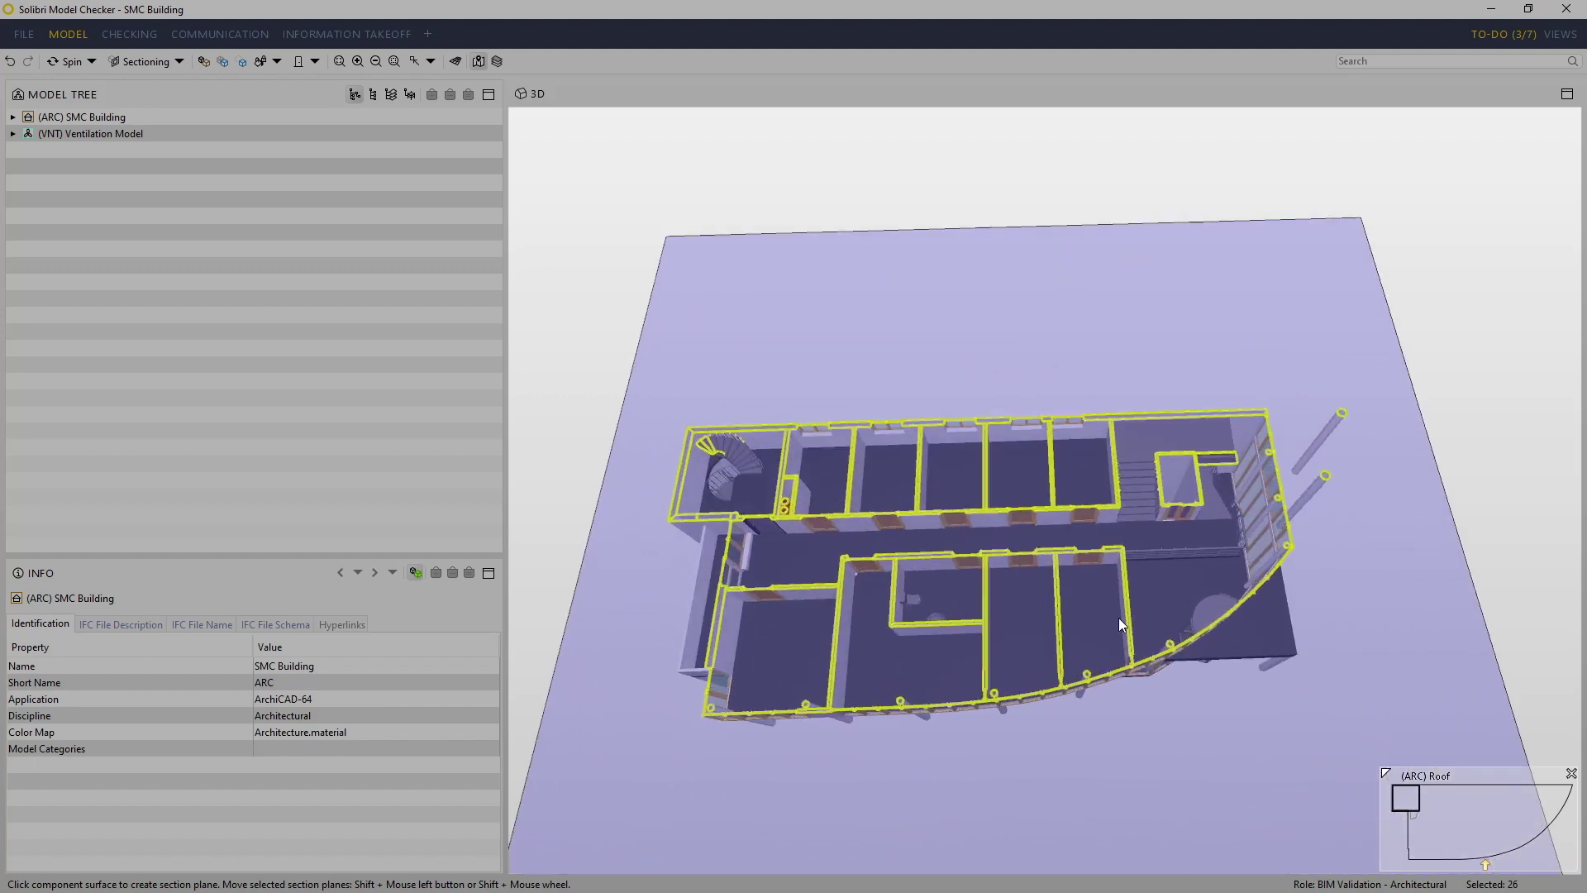
scroll(1090, 563, up, 3)
middle_drag(1088, 562, 1100, 517)
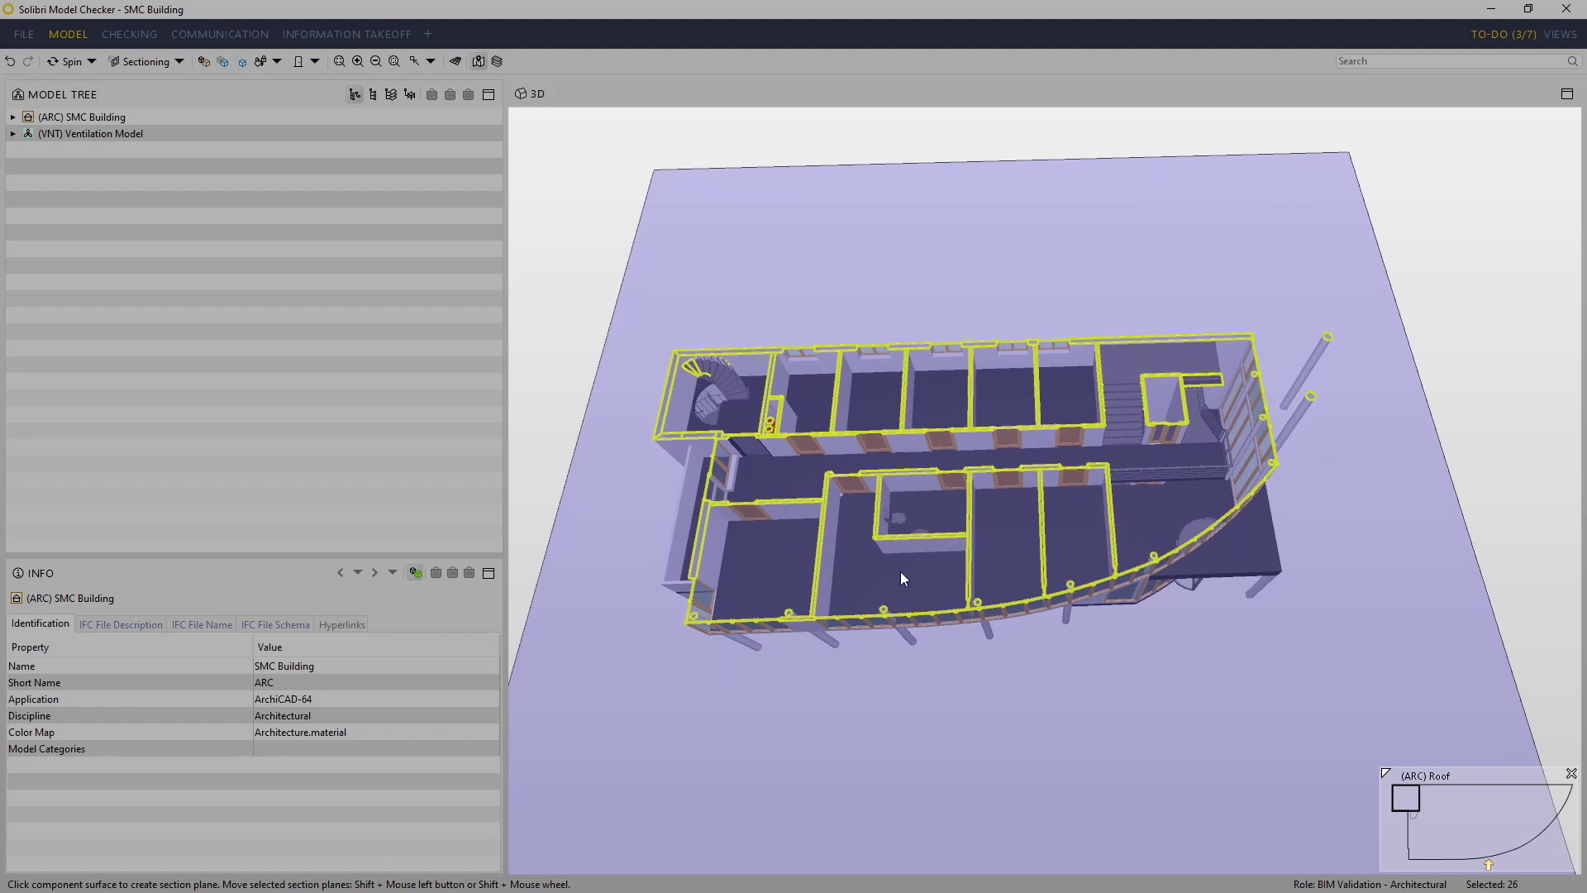
mouse_move(901, 577)
mouse_down()
mouse_move(1113, 375)
mouse_move(1144, 294)
mouse_up()
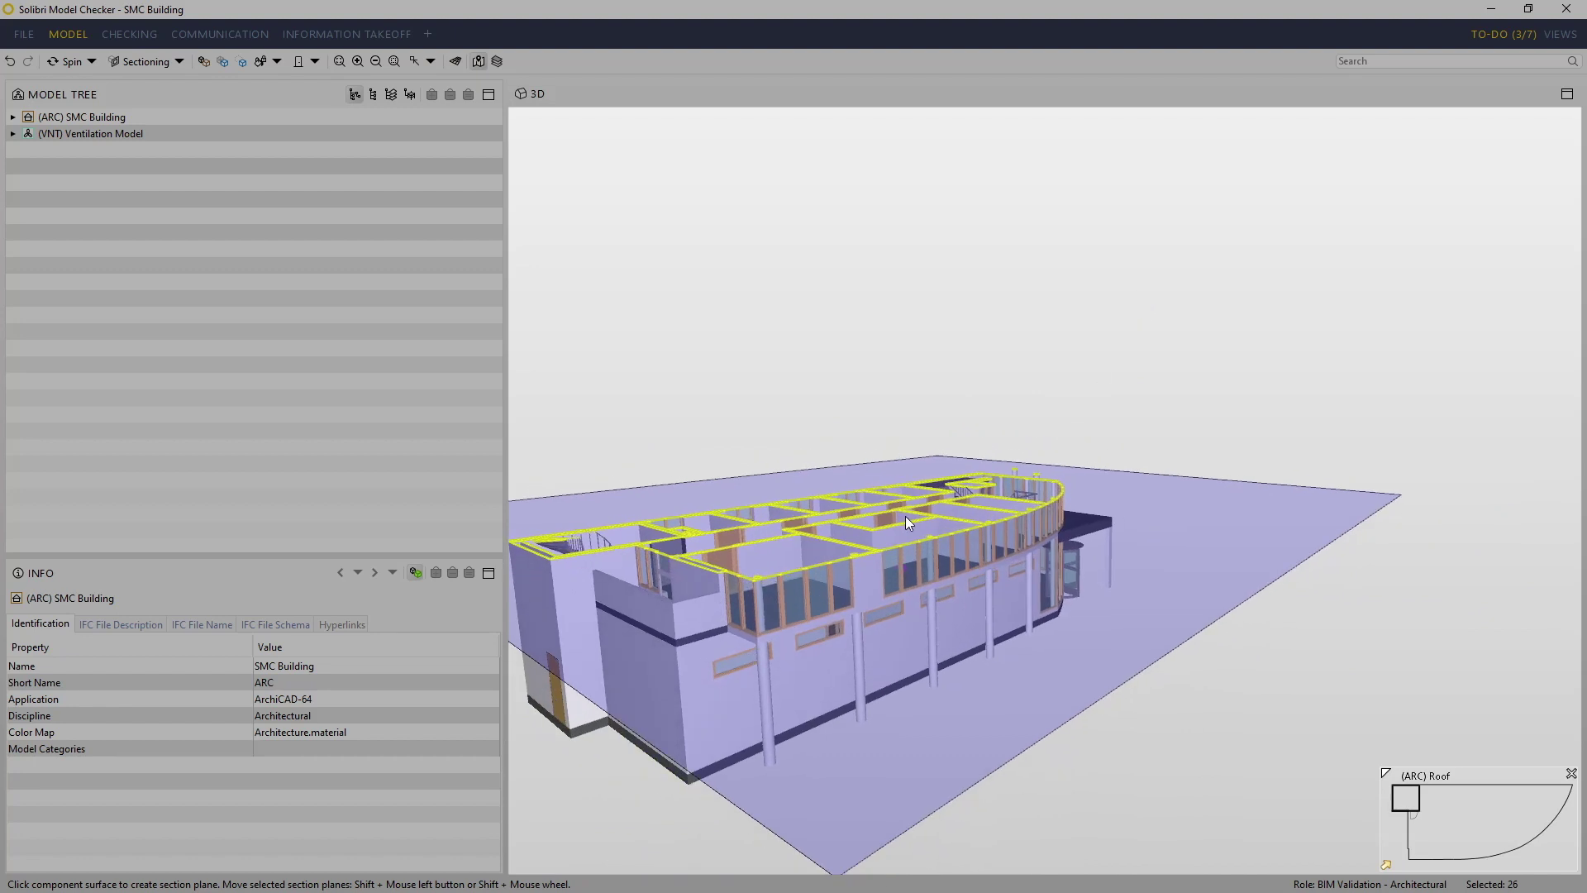
scroll(906, 517, down, 2)
scroll(806, 561, down, 2)
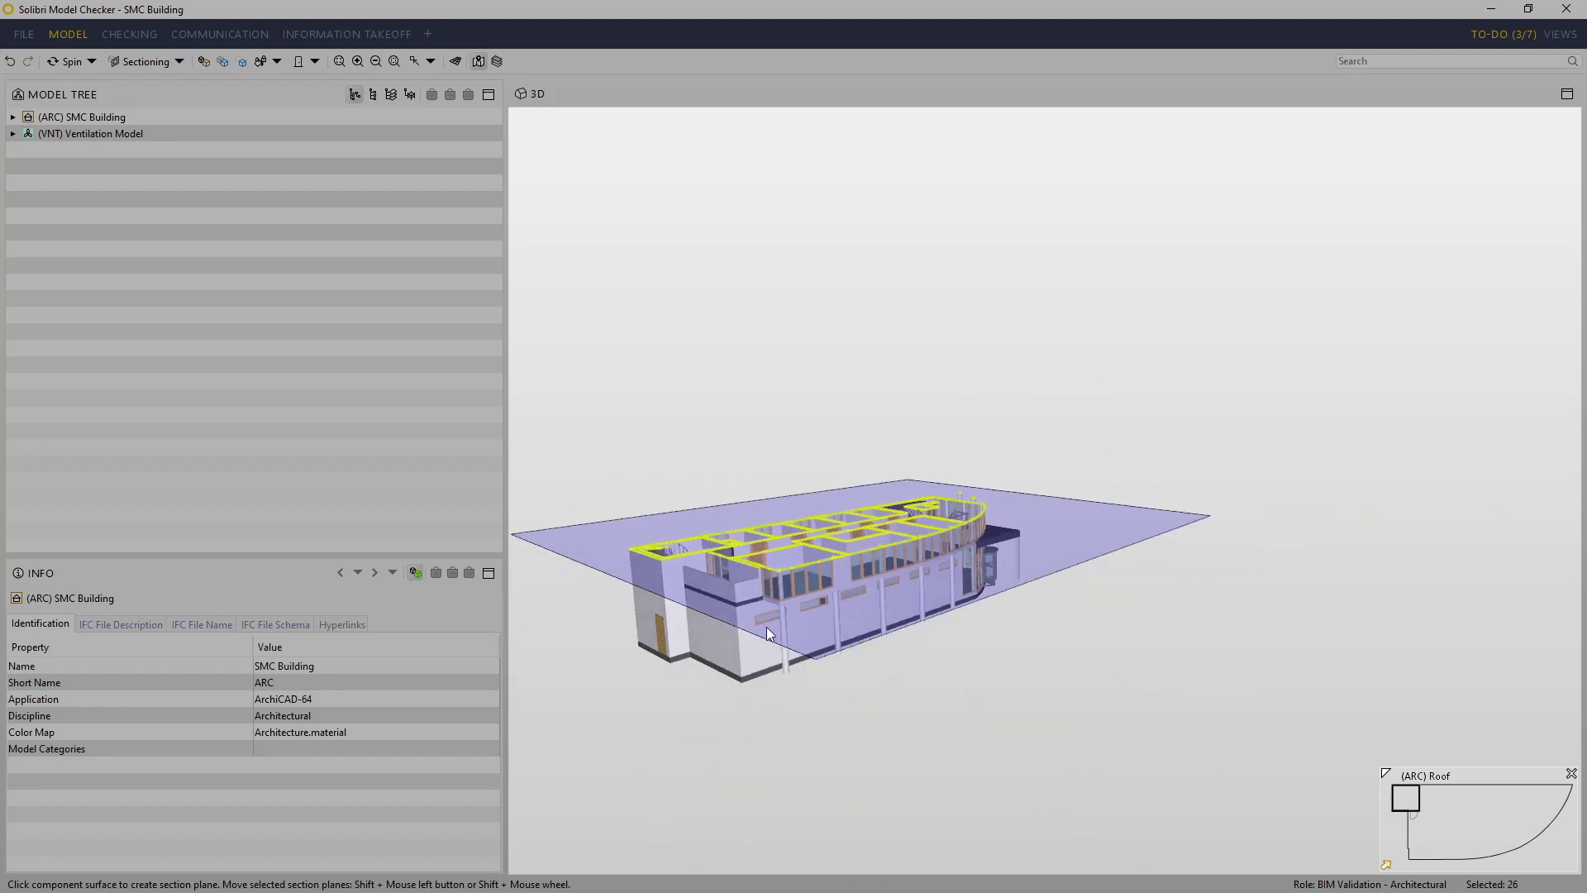
Cut the end wall with a vertical section plane pushed into the building, viewed from the side
click(720, 653)
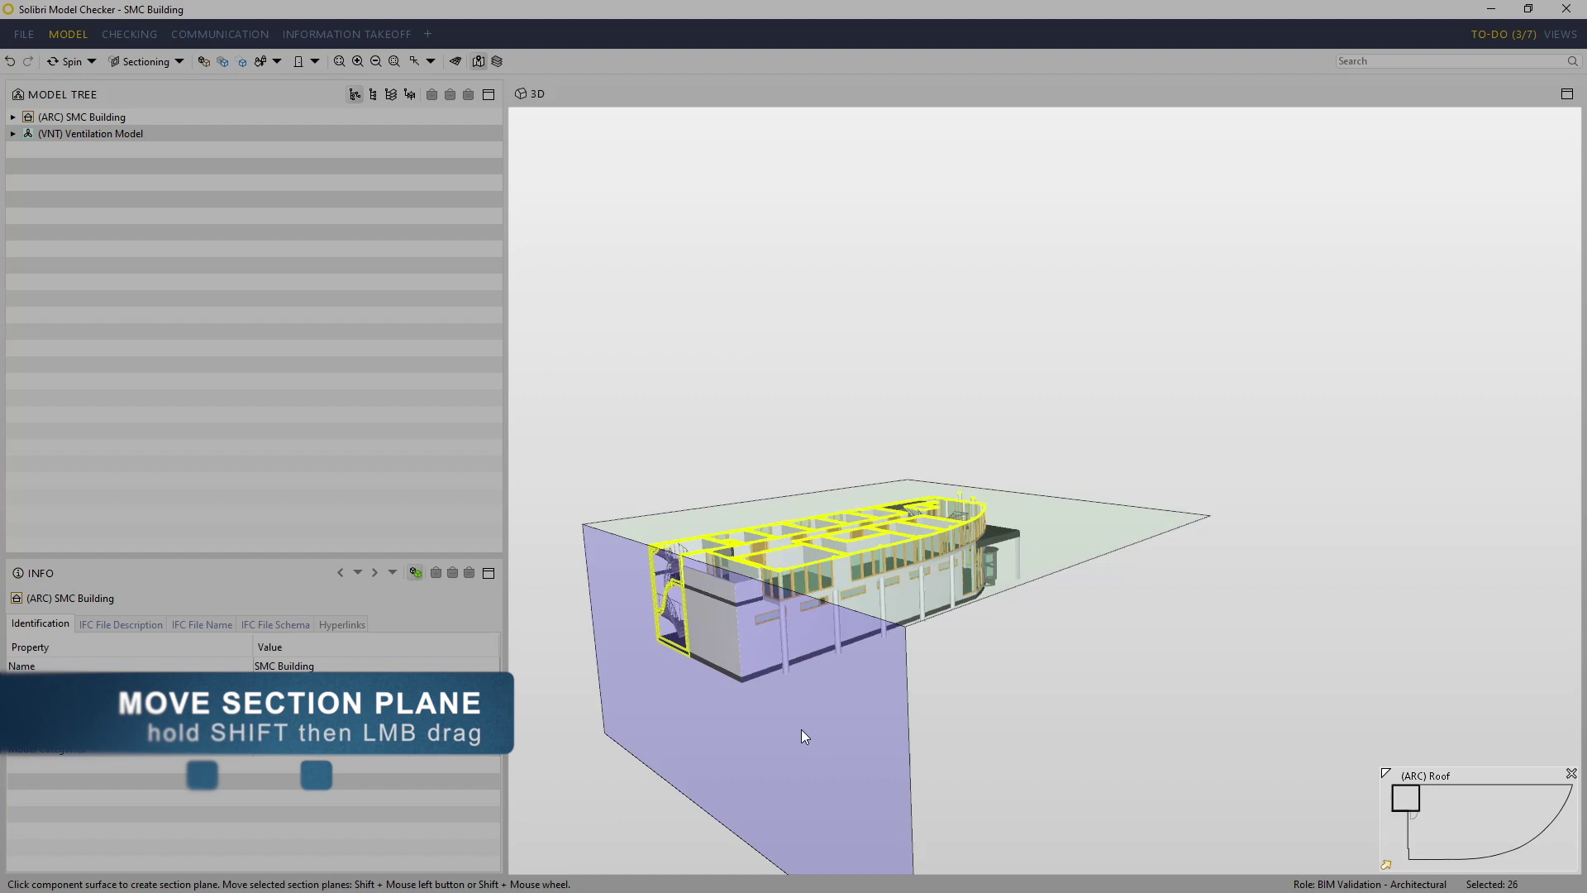
shift+drag(823, 738, 942, 692)
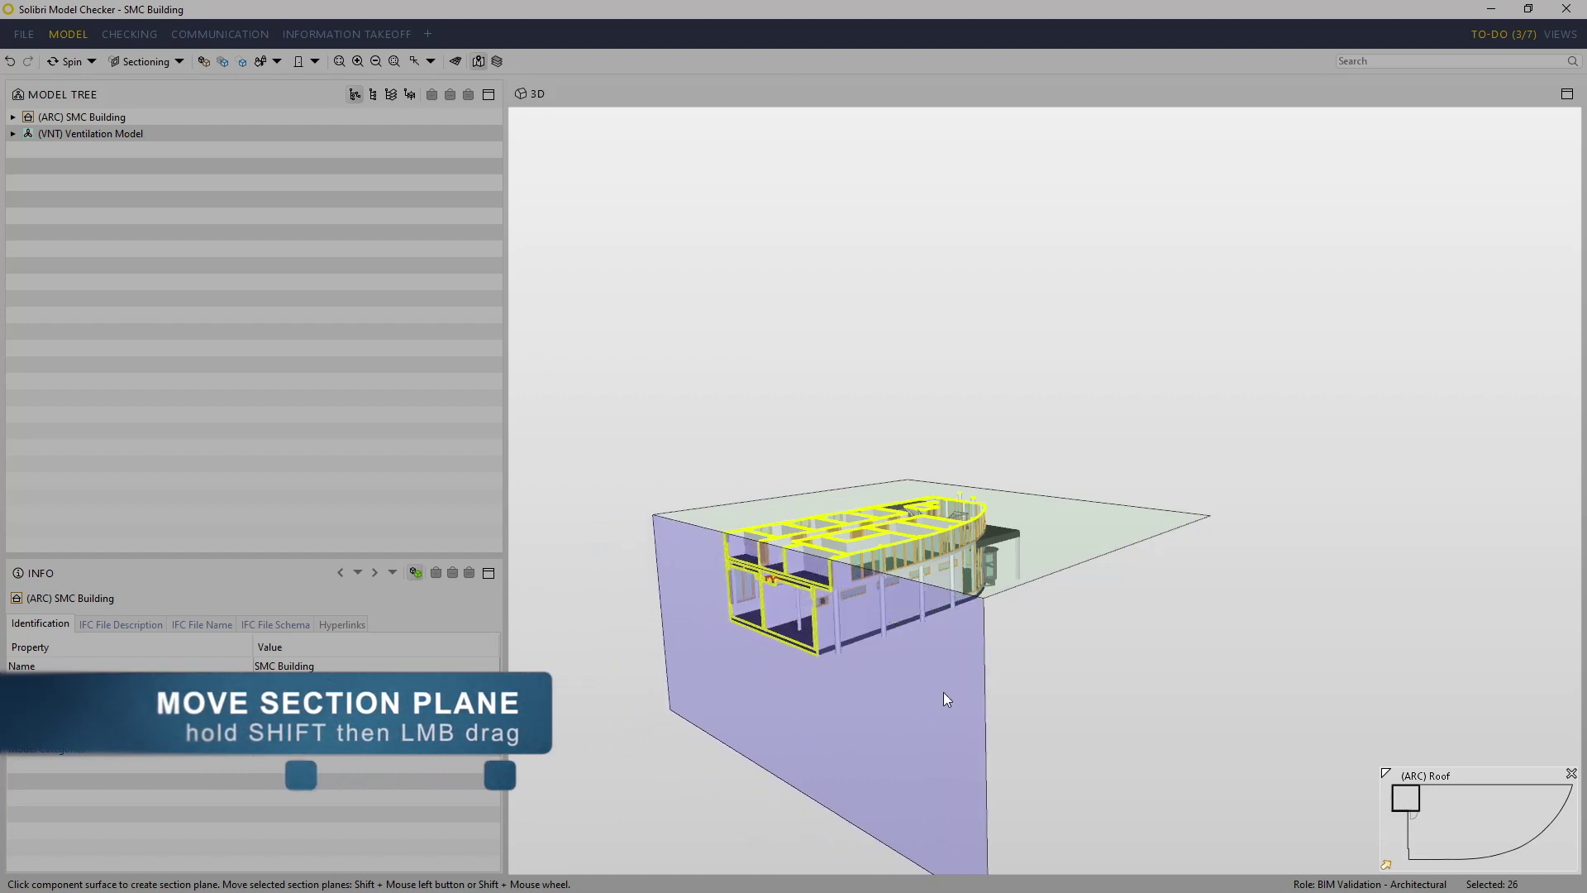
mouse_move(1079, 681)
mouse_down()
mouse_move(939, 691)
mouse_move(815, 649)
mouse_move(761, 609)
mouse_move(837, 641)
mouse_up()
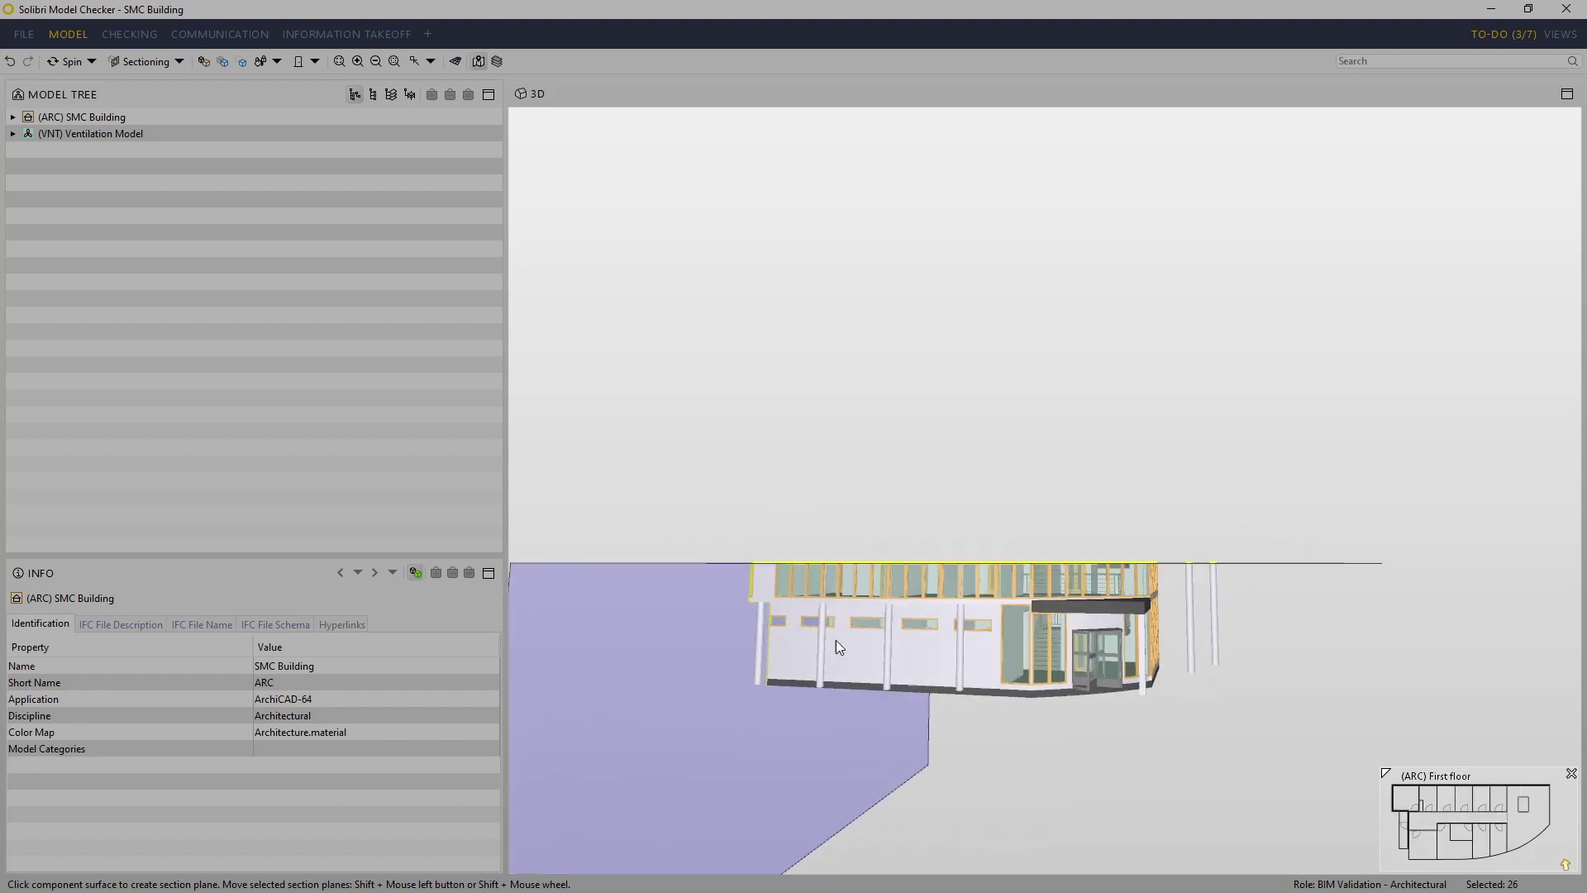
Add a front facade section plane and push it inward to expose rooms
click(928, 659)
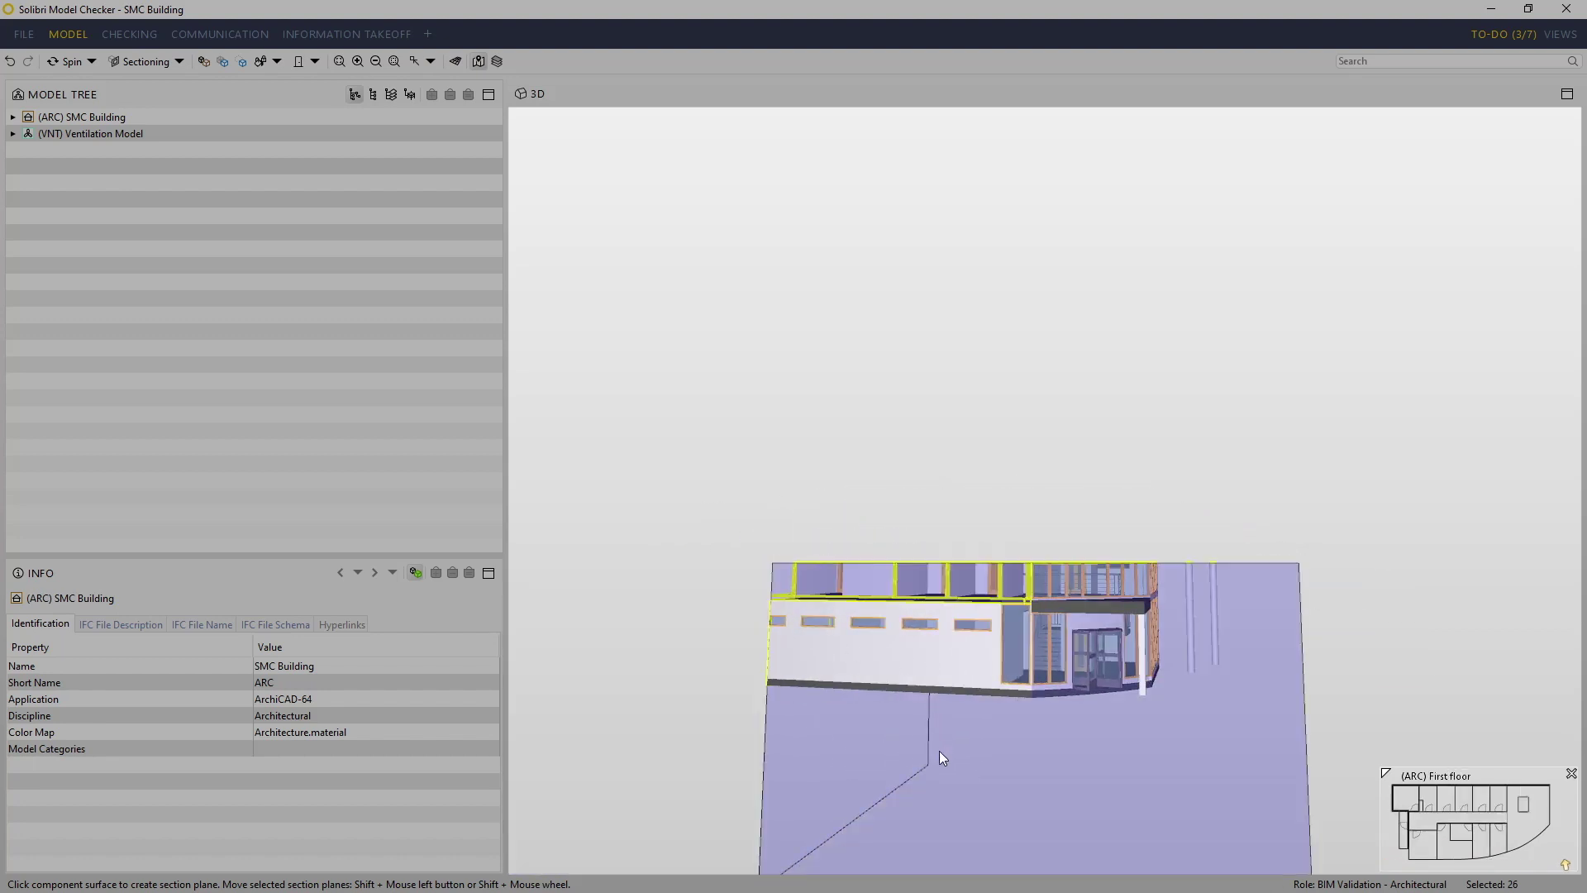
mouse_move(959, 753)
shift+mouse_down()
mouse_move(976, 698)
mouse_move(1029, 670)
shift+mouse_up()
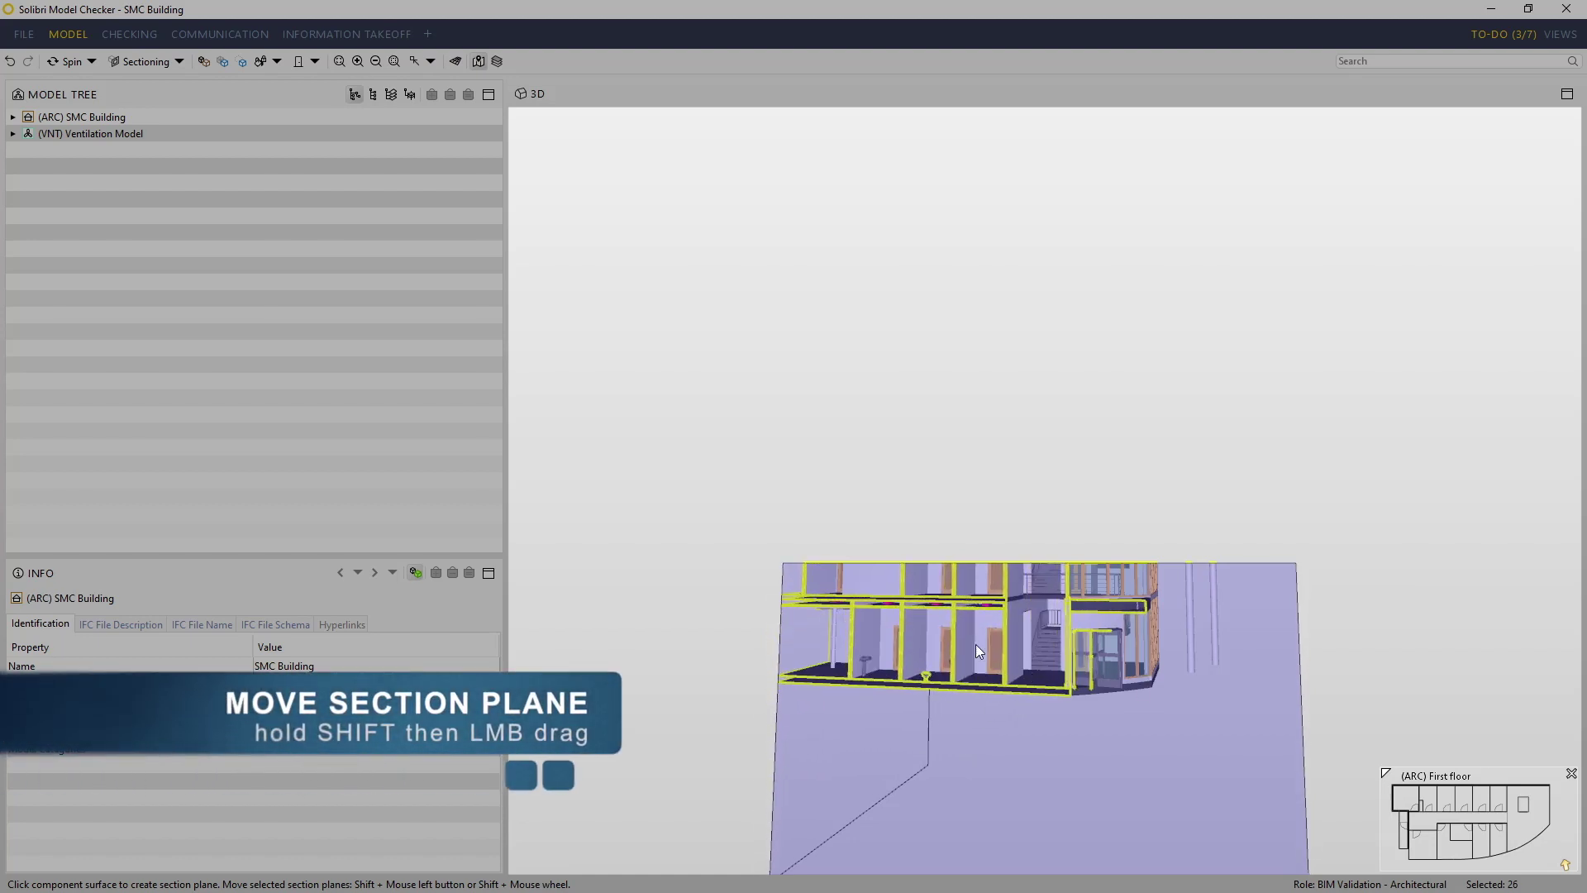
mouse_move(871, 604)
mouse_down()
mouse_move(1124, 868)
mouse_move(840, 597)
mouse_move(993, 463)
mouse_up()
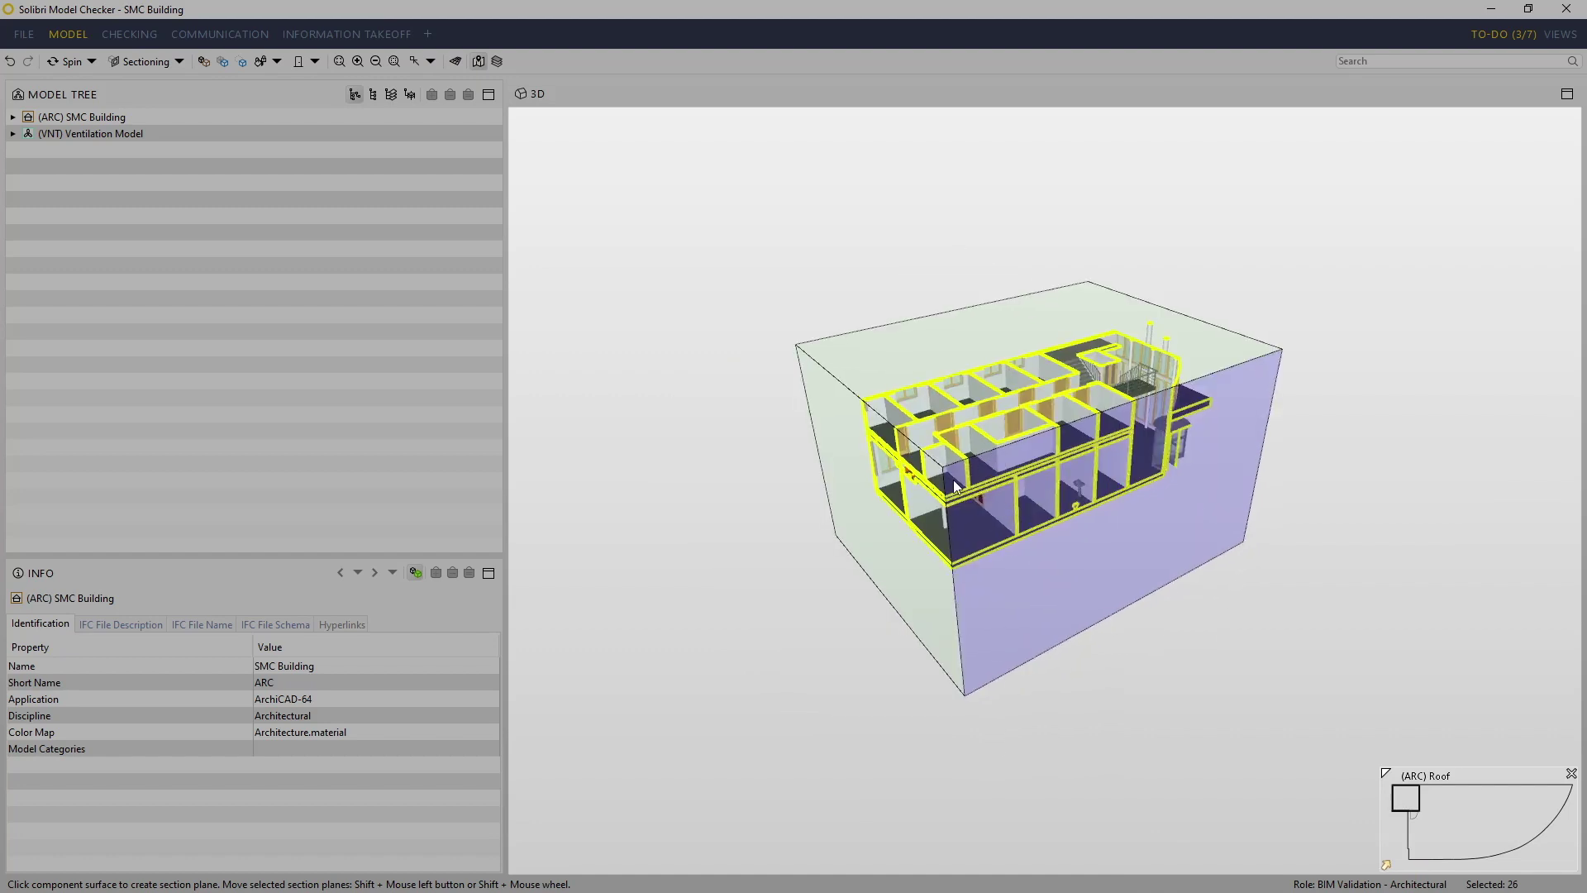
scroll(957, 517, up, 2)
scroll(956, 517, up, 3)
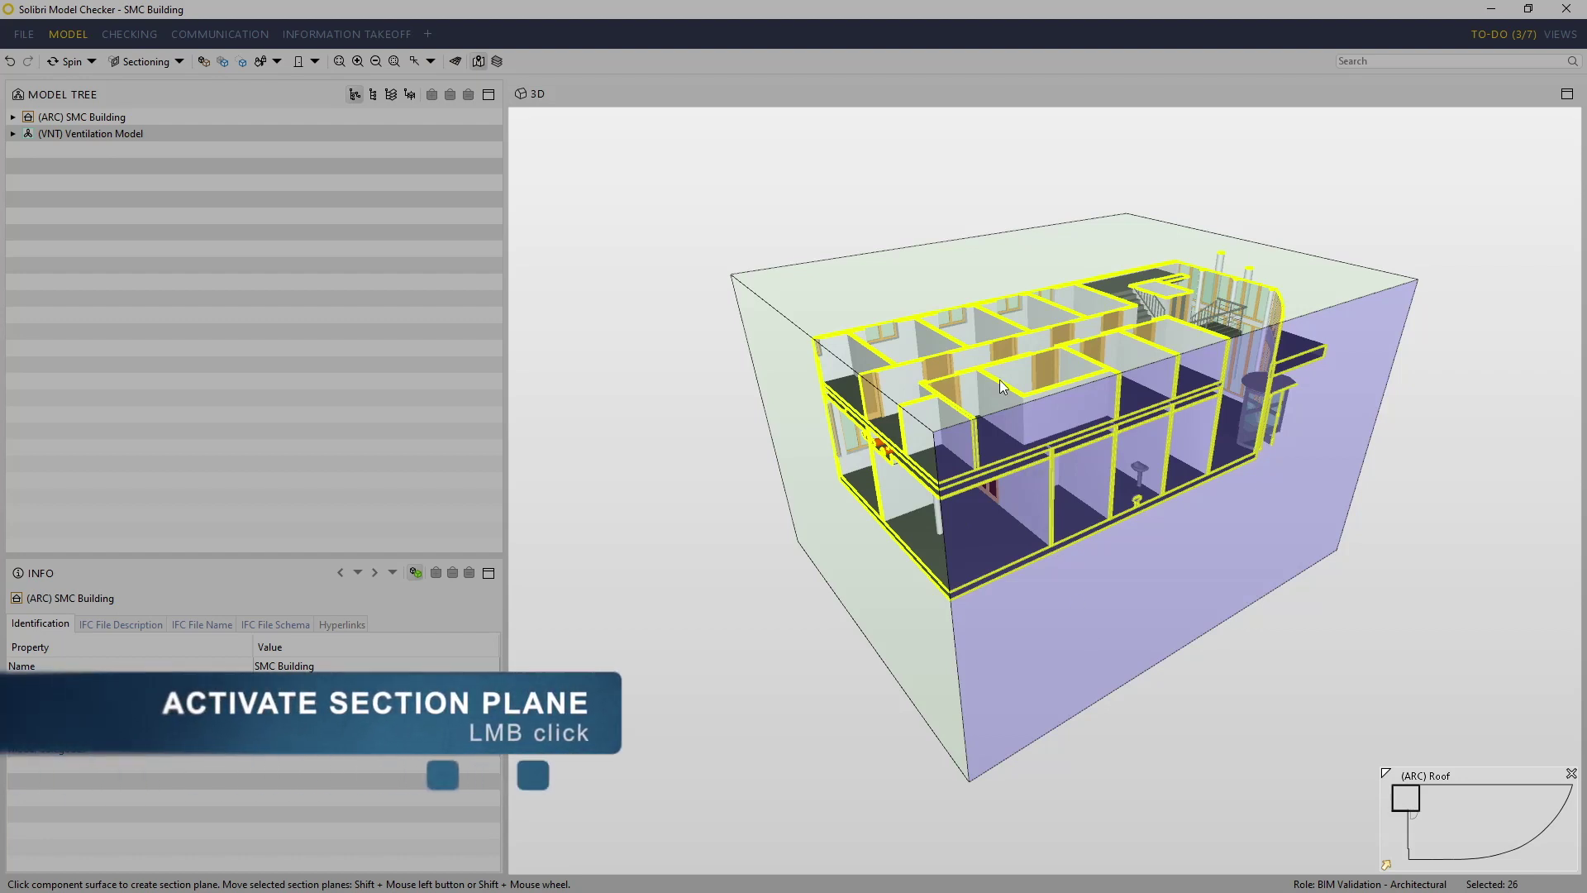
click(942, 290)
click(865, 567)
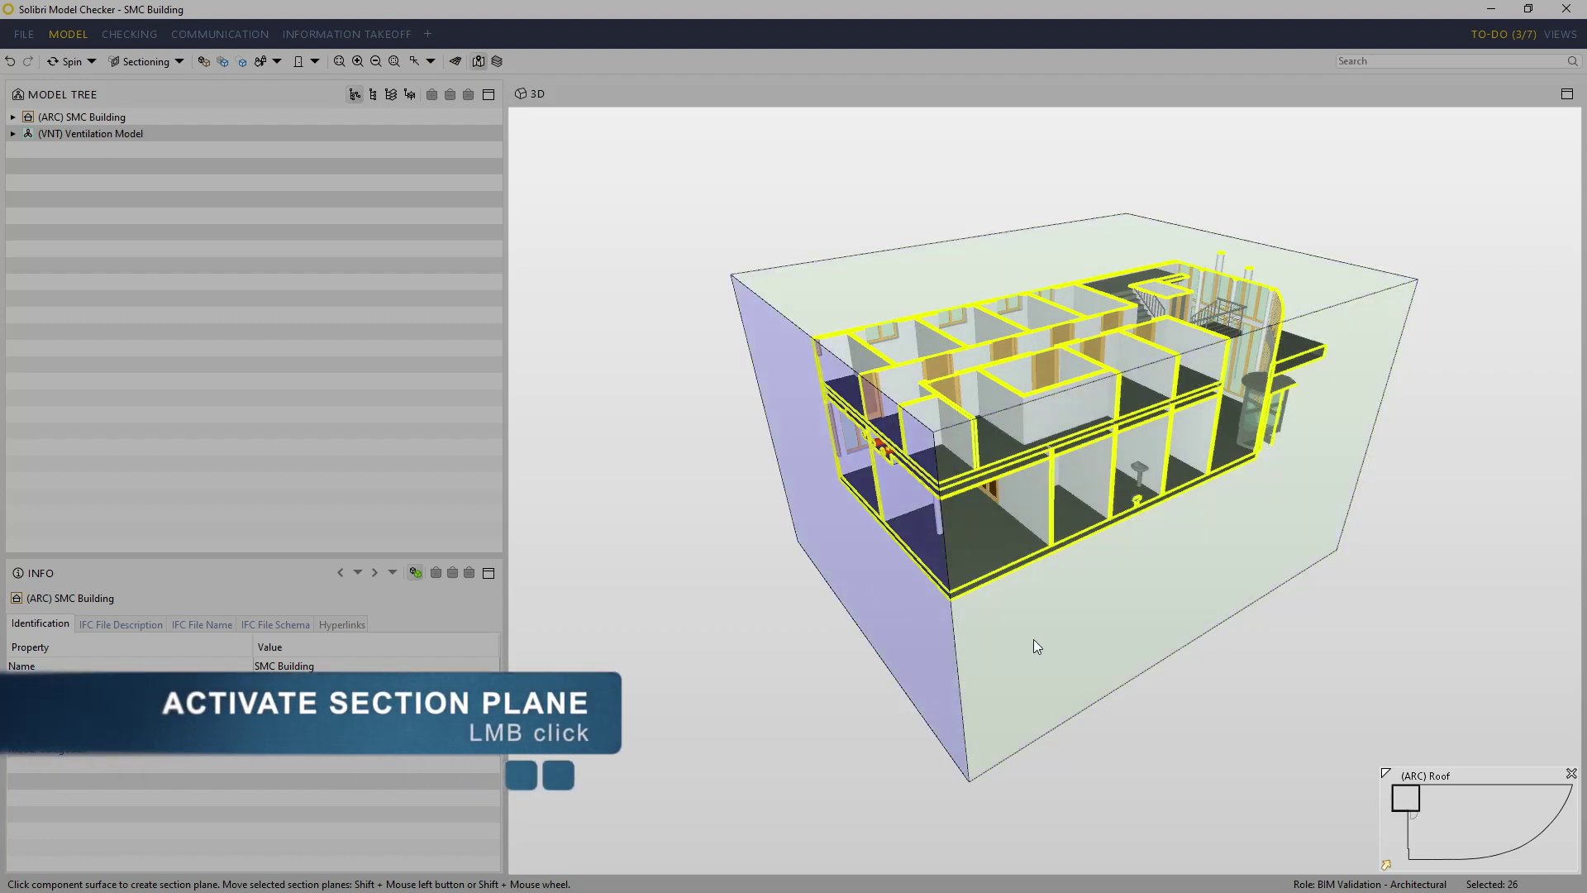
click(1033, 638)
click(934, 290)
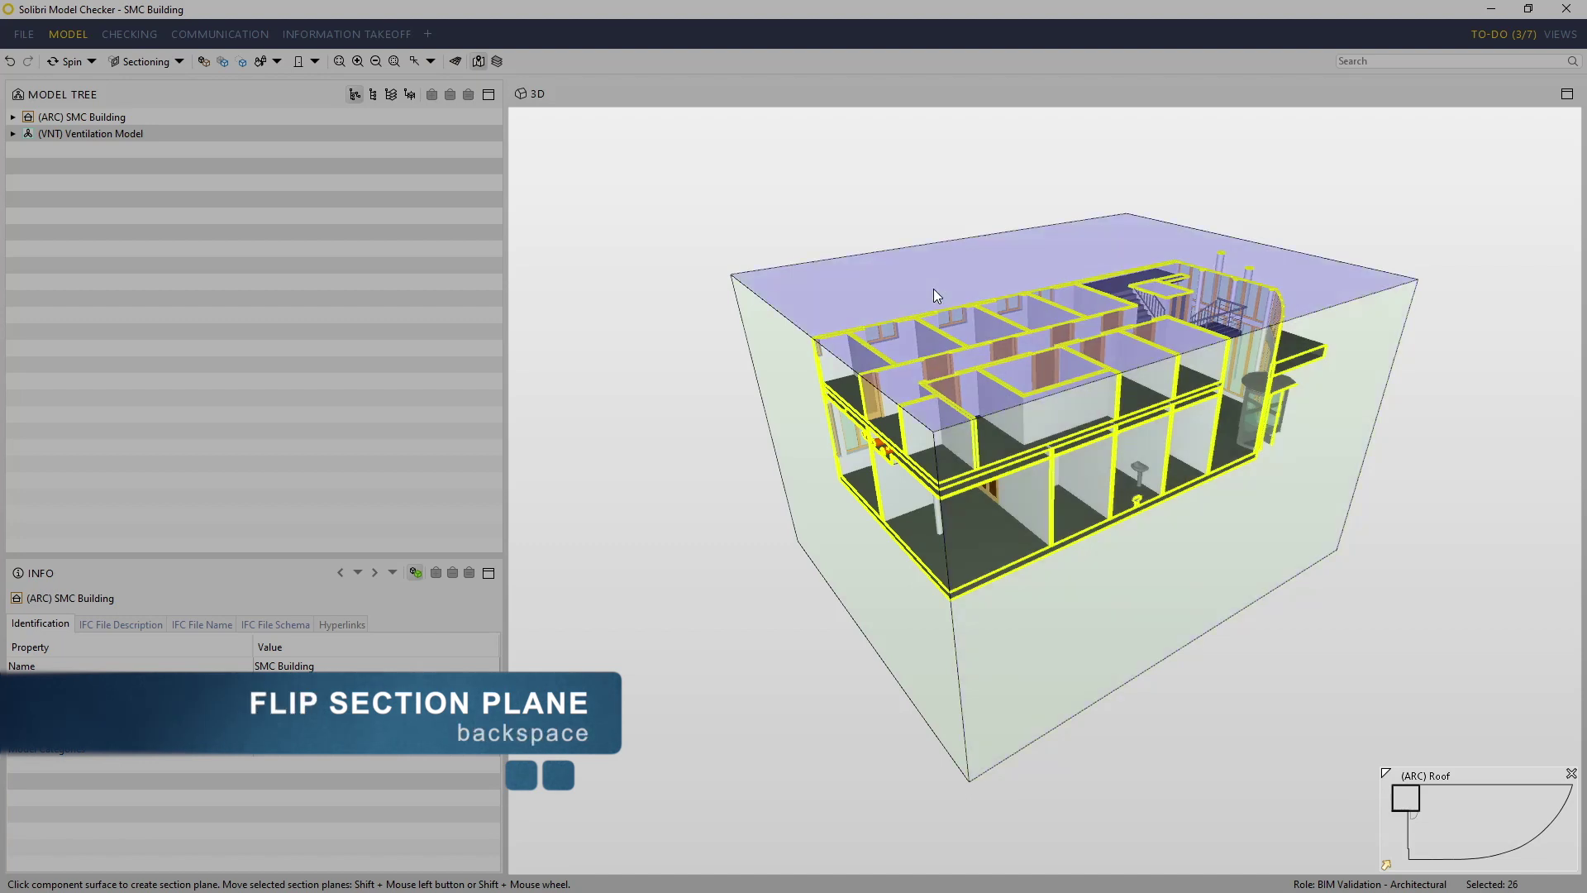
key(BackSpace)
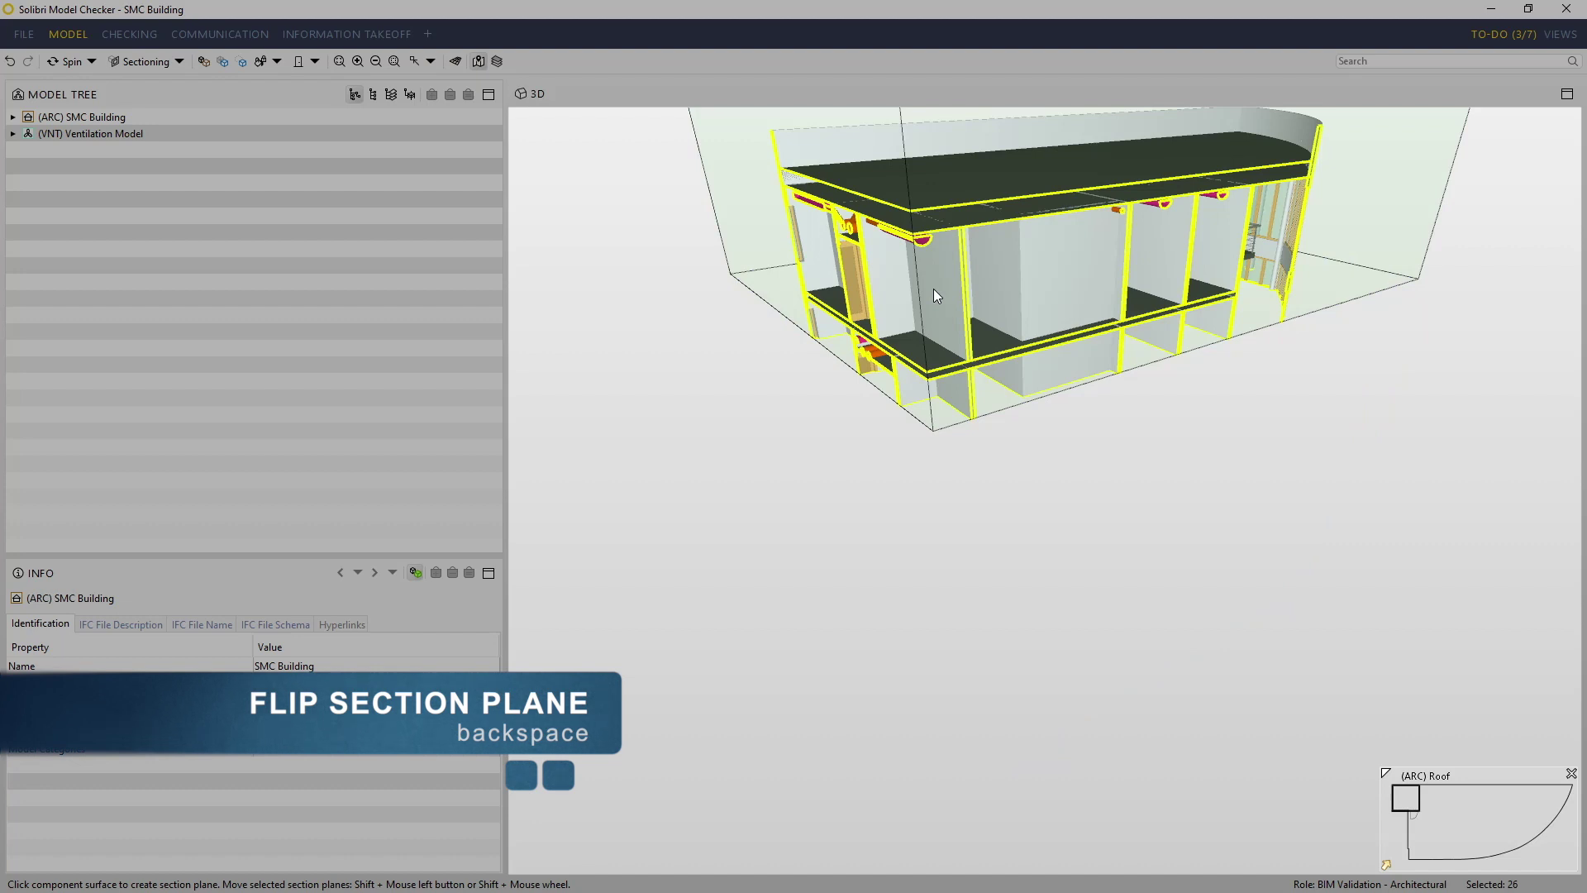
key(BackSpace)
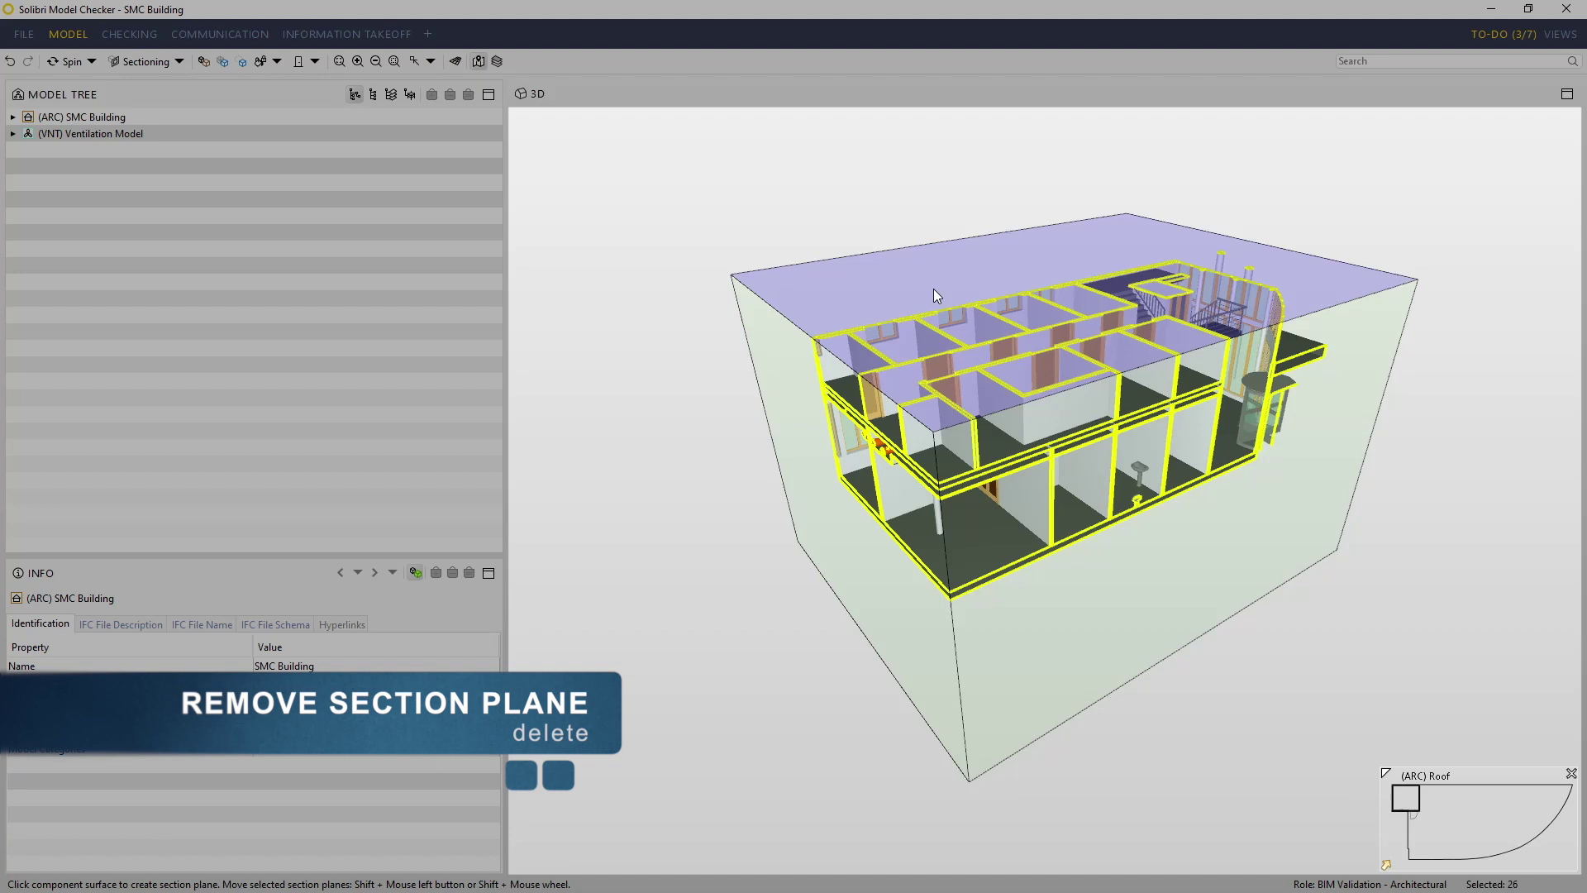
key(Delete)
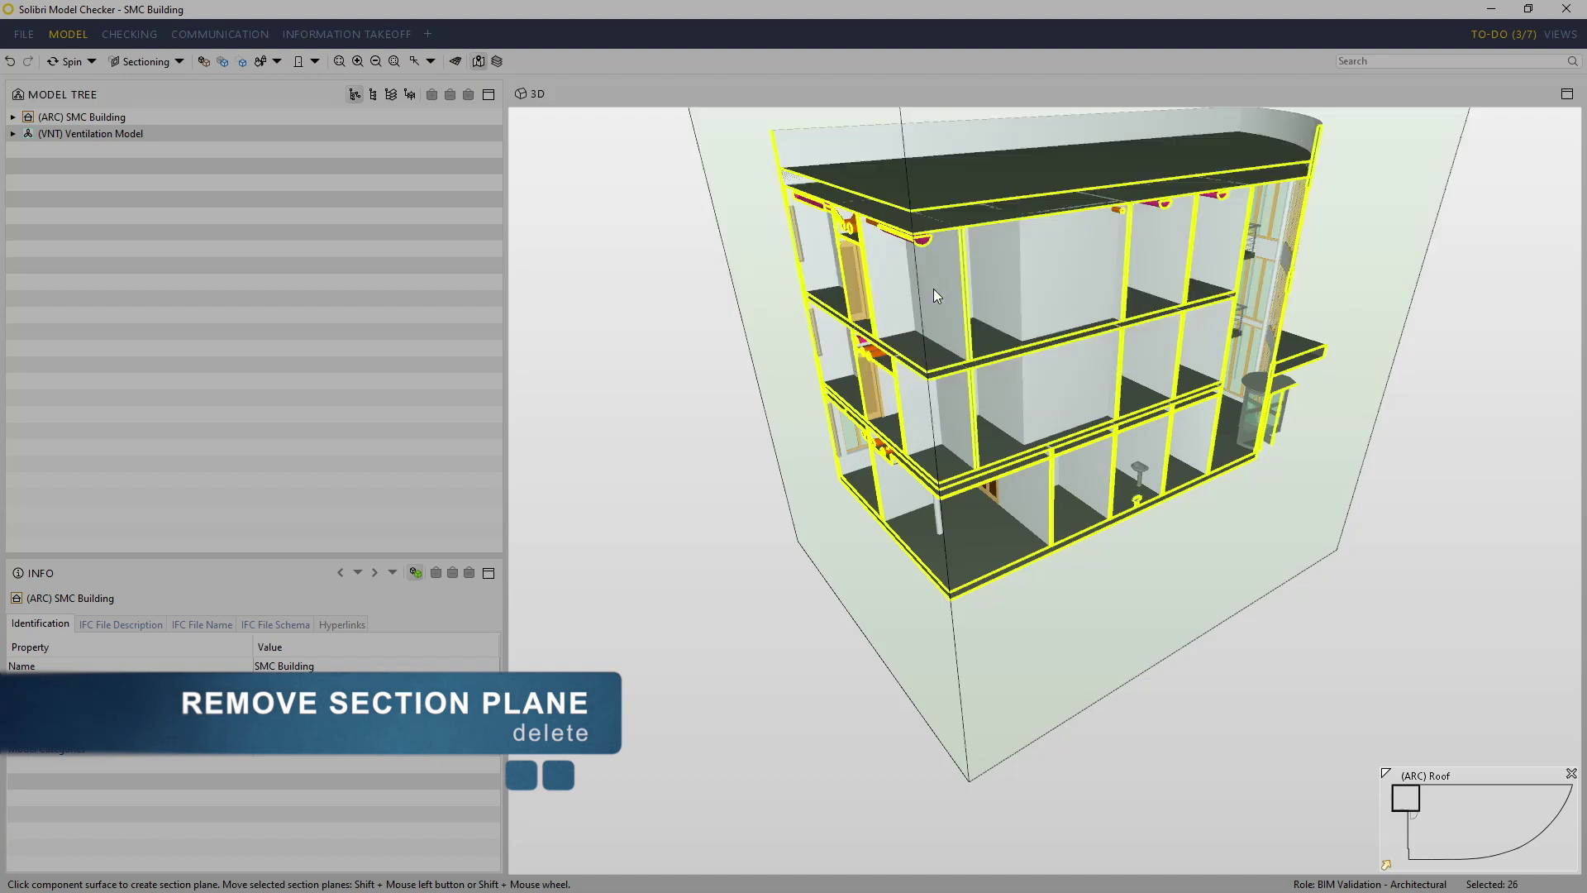
key(ctrl+z)
Rotate the top section plane about the X and Y axes into a diagonal cut
key(x)
key(x)
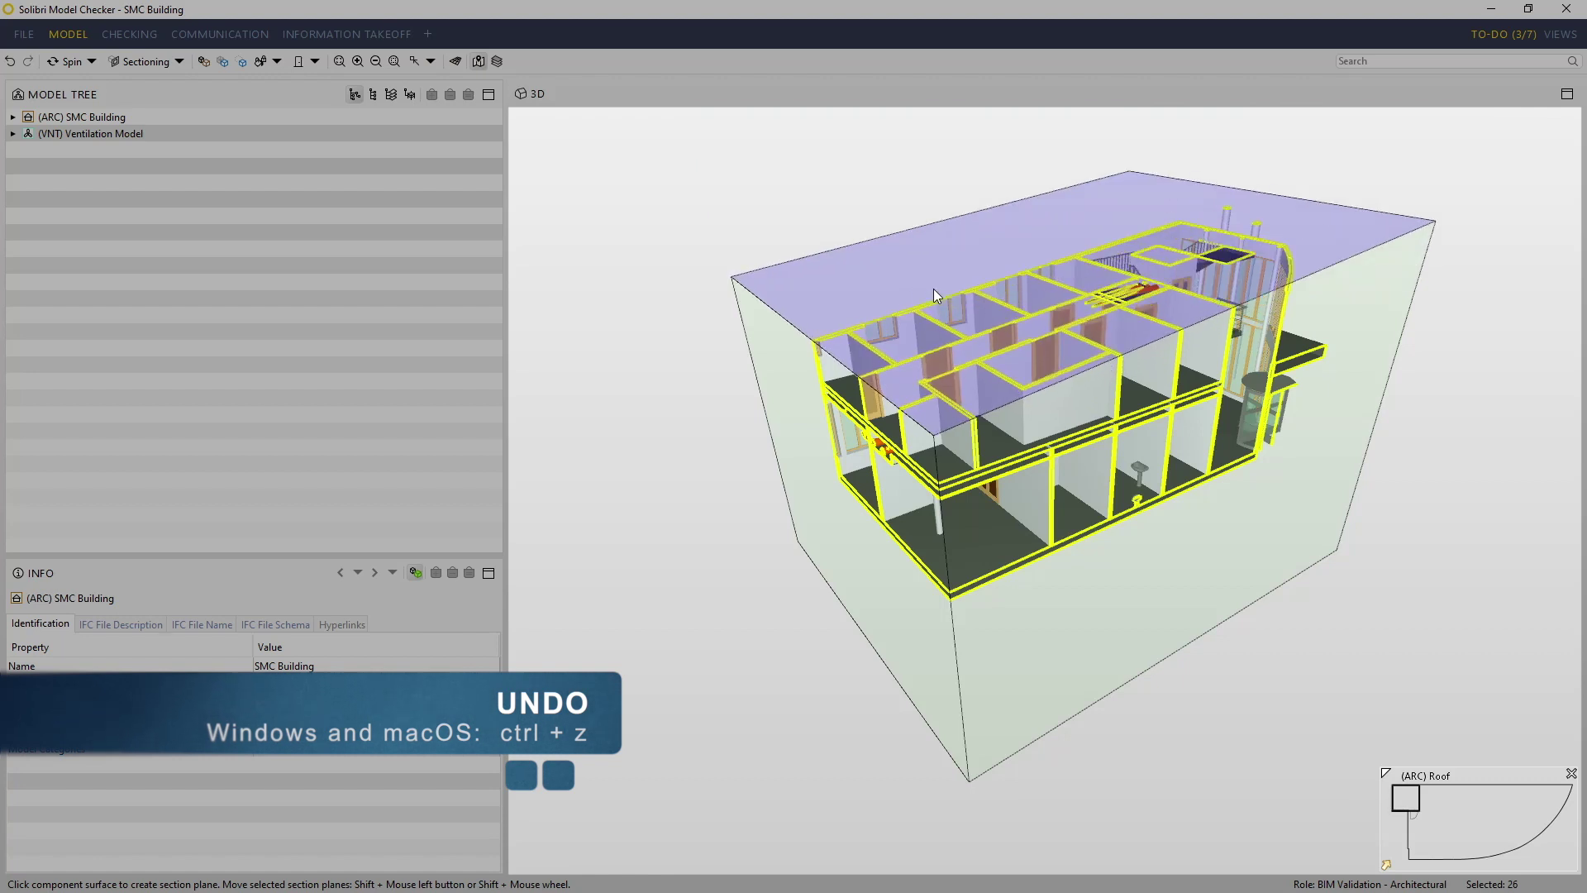
key(x)
key(x)
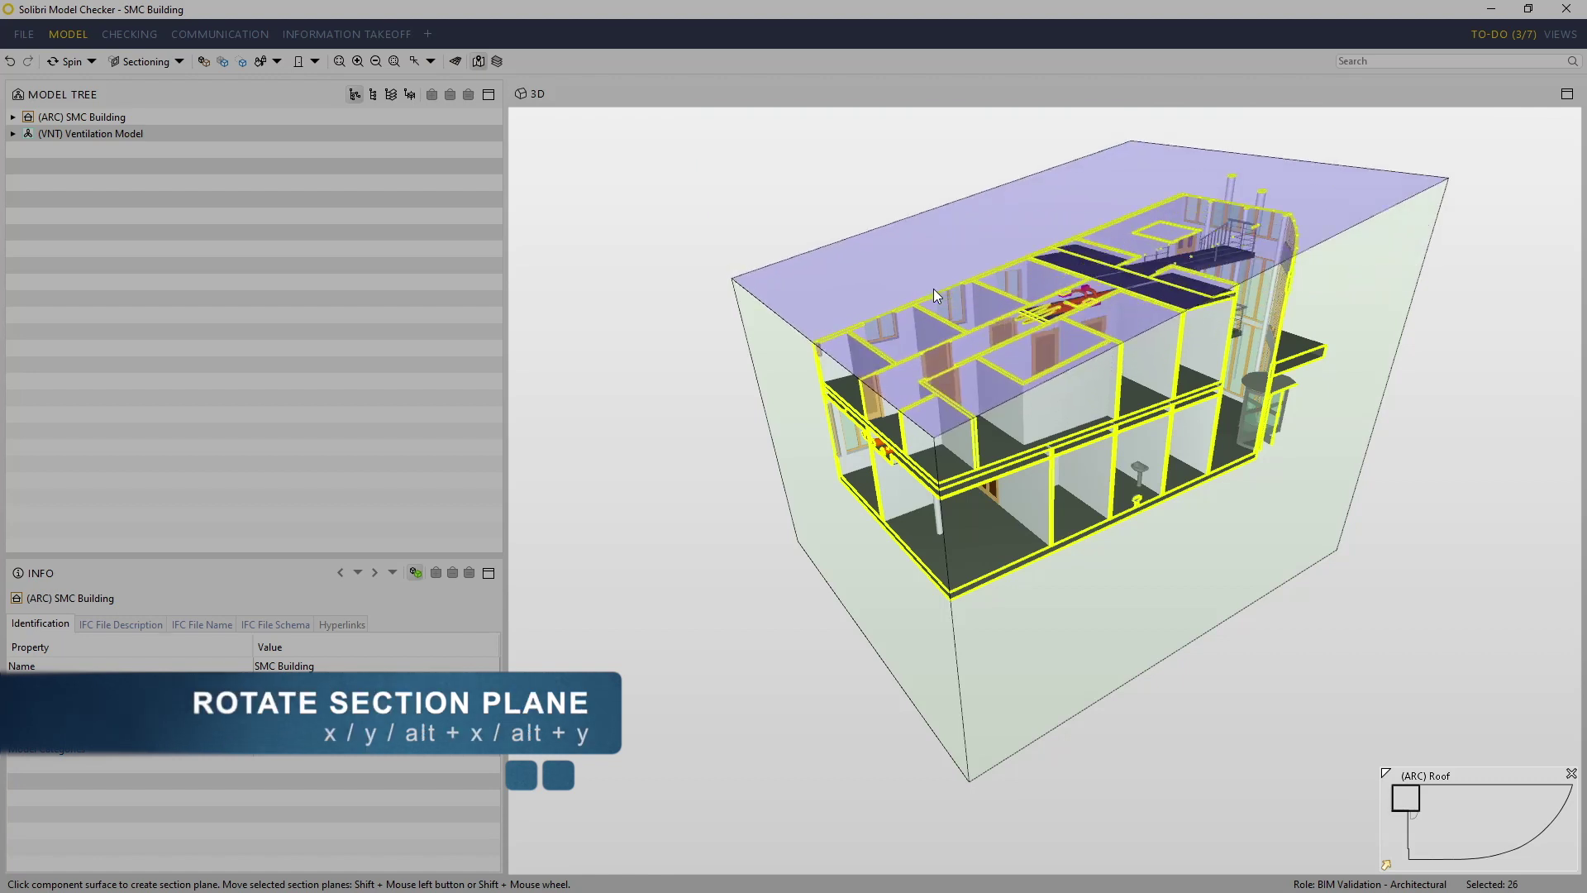
key(alt+x)
key(alt+x)
key(alt+x)
key(y)
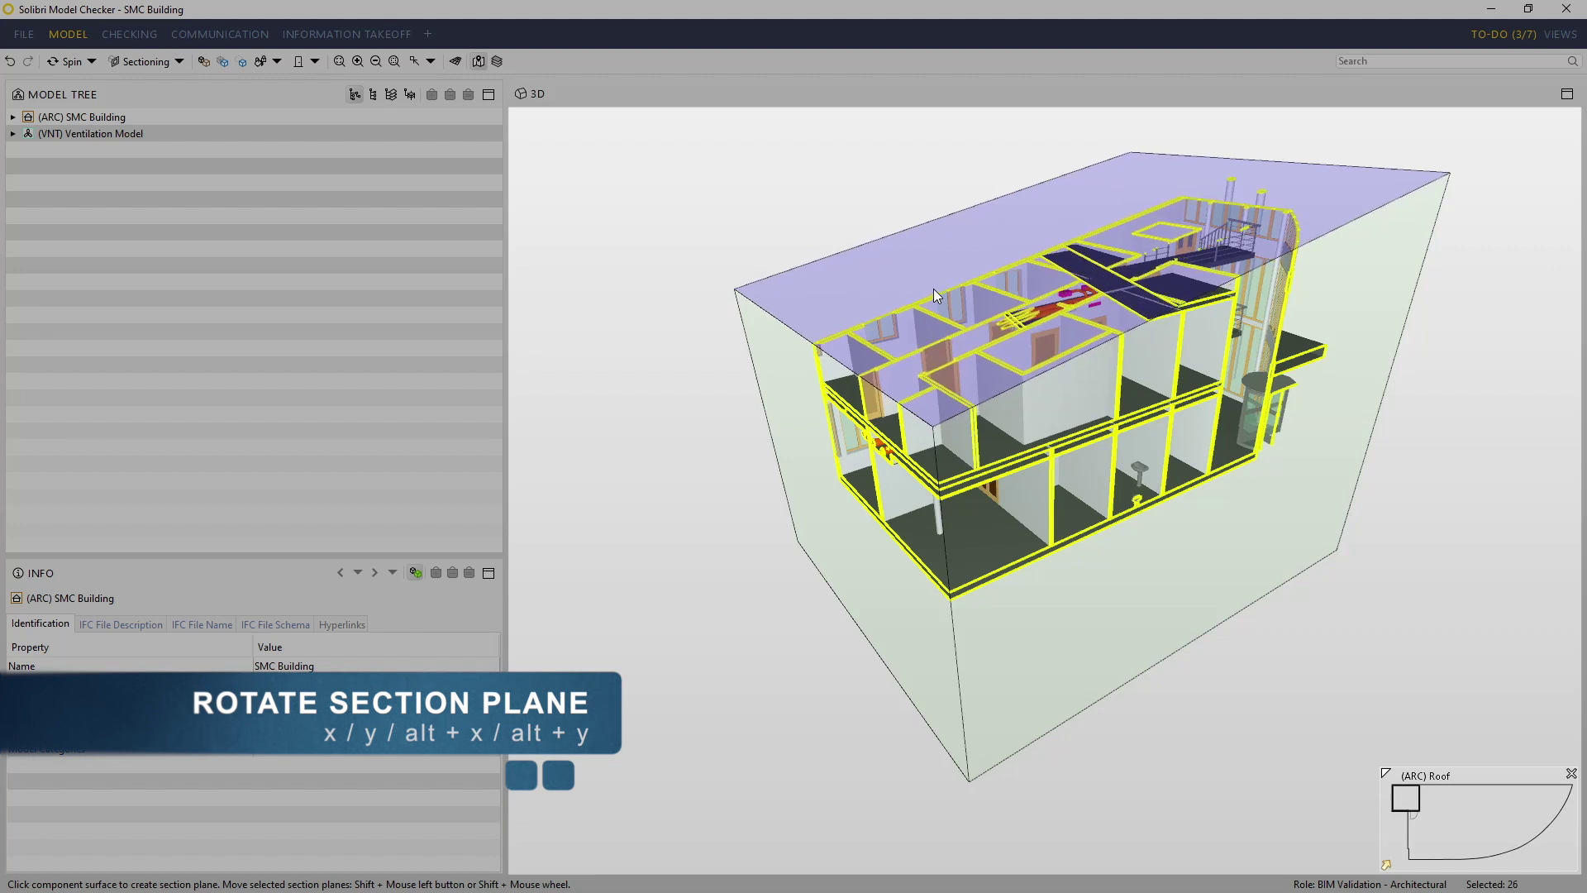
key(y)
key(y)
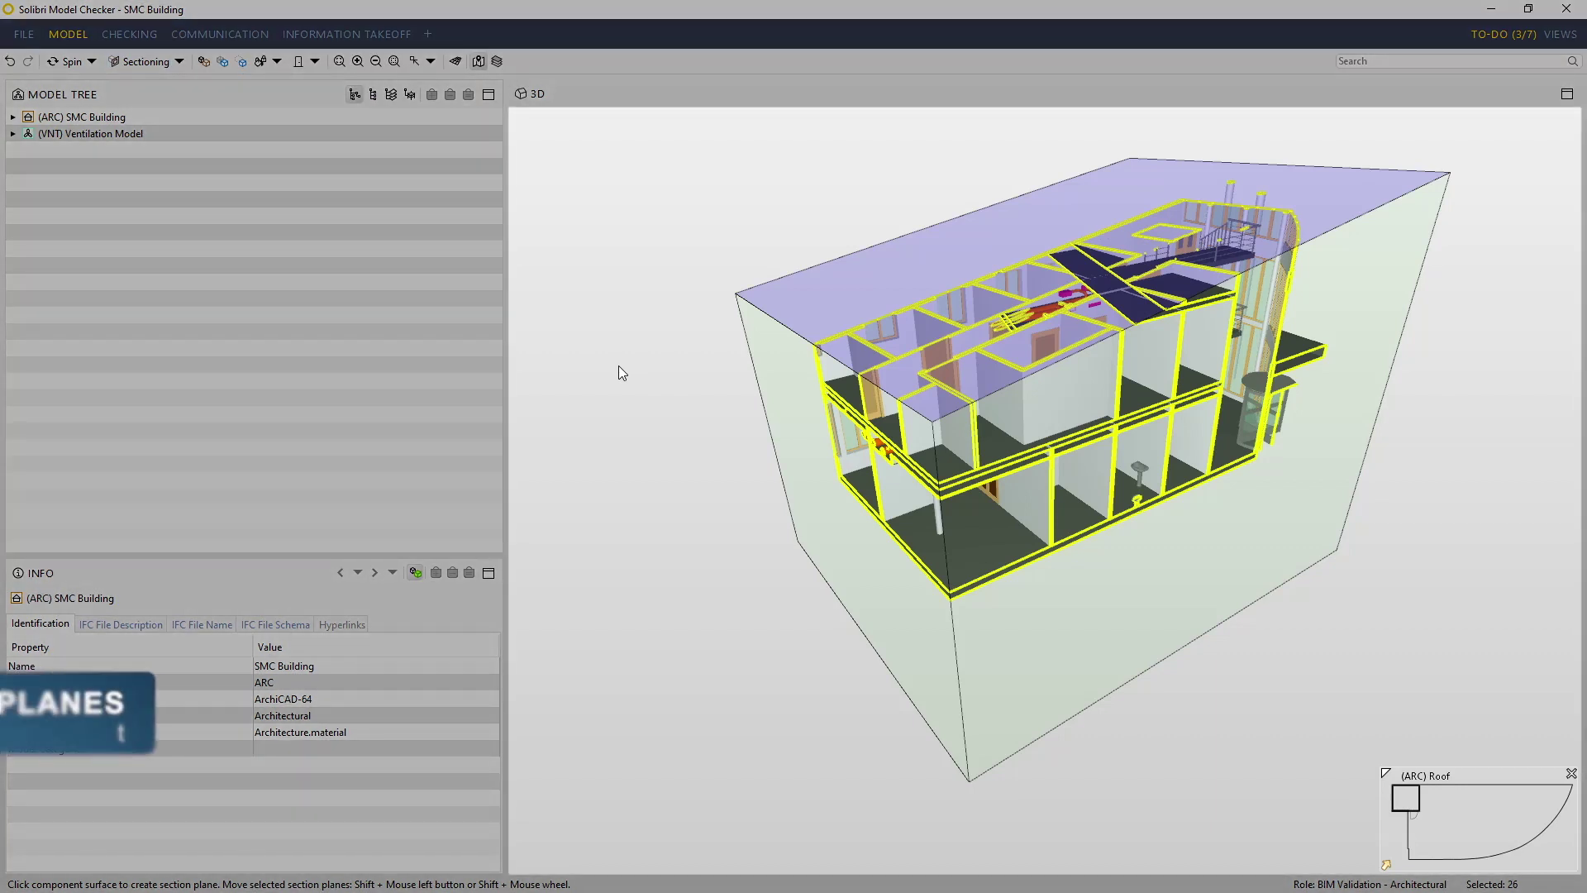
Hide all section planes with Ctrl+H, leaving the cut two-floor building visible
key(ctrl+h)
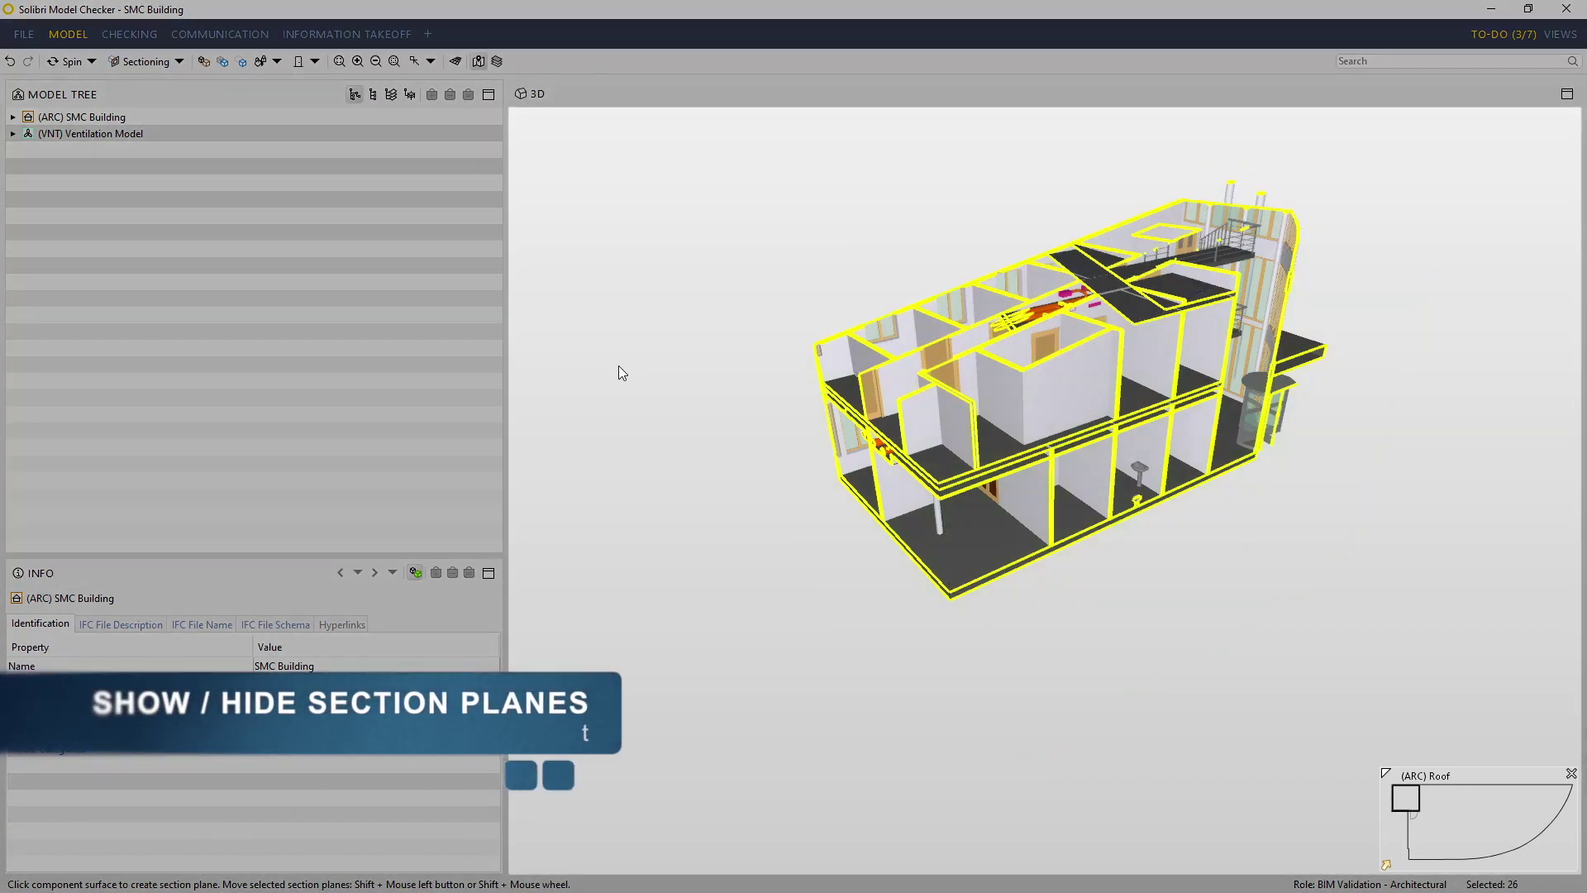